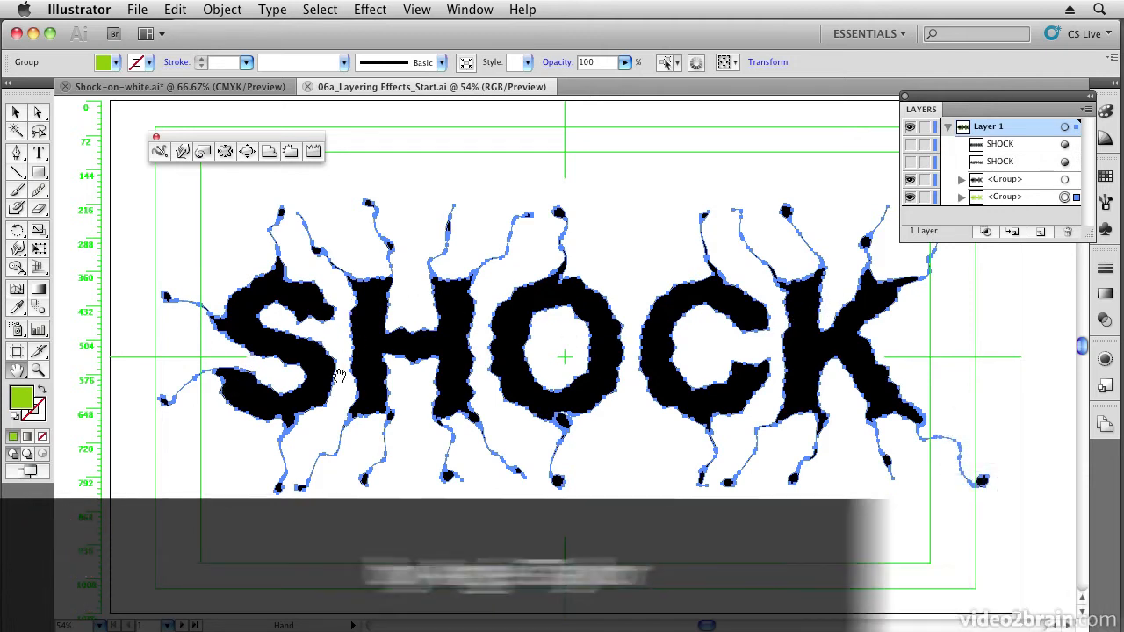
Step: Look over the finished SHOCK reference artwork in Shock-on-white.ai and return to 06a_Layering Effects_Start.ai
{"action": "left_click", "coordinate": [147, 91]}
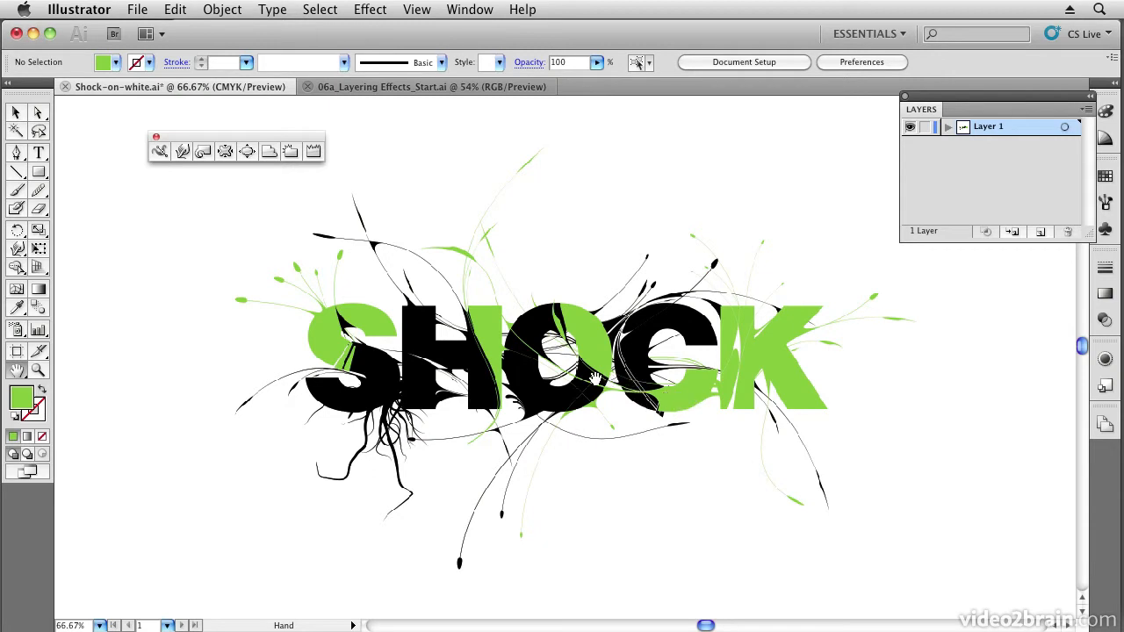
{"action": "left_click", "coordinate": [350, 87]}
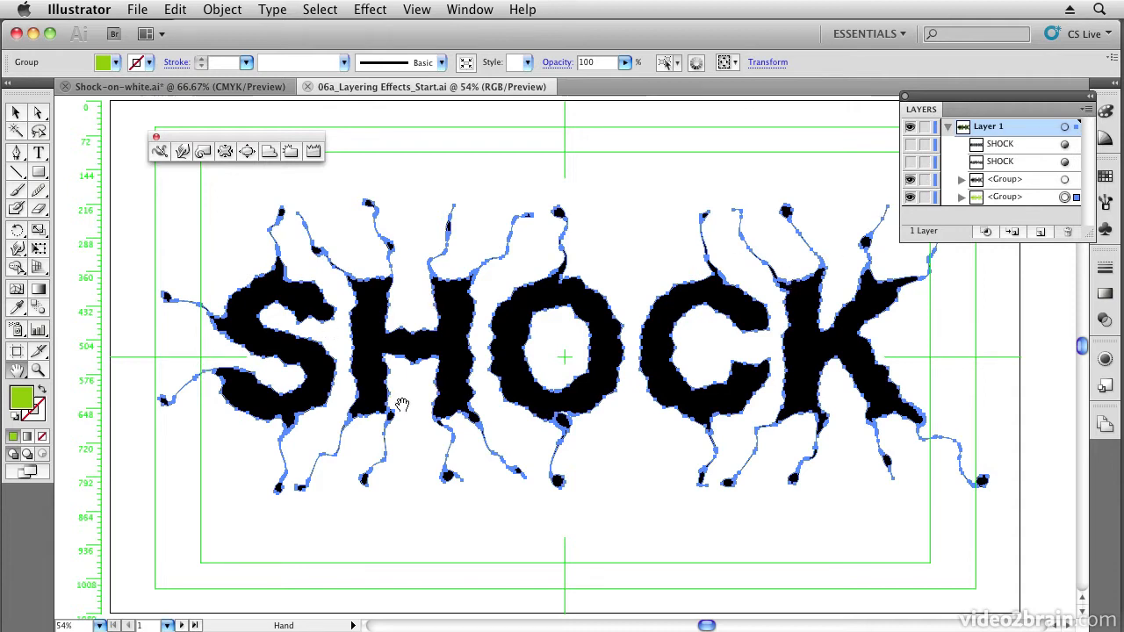
Step: Deselect the artwork, hide the black lettering group to view the green copy beneath, and show the black group again
{"action": "left_click", "coordinate": [16, 114]}
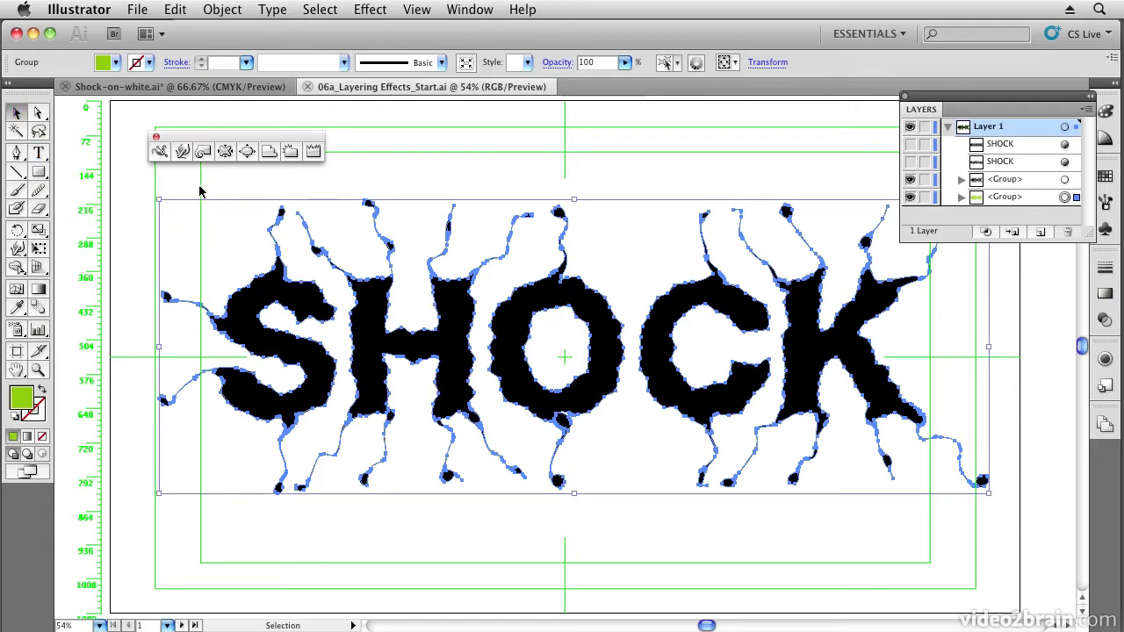
{"action": "left_click", "coordinate": [200, 191]}
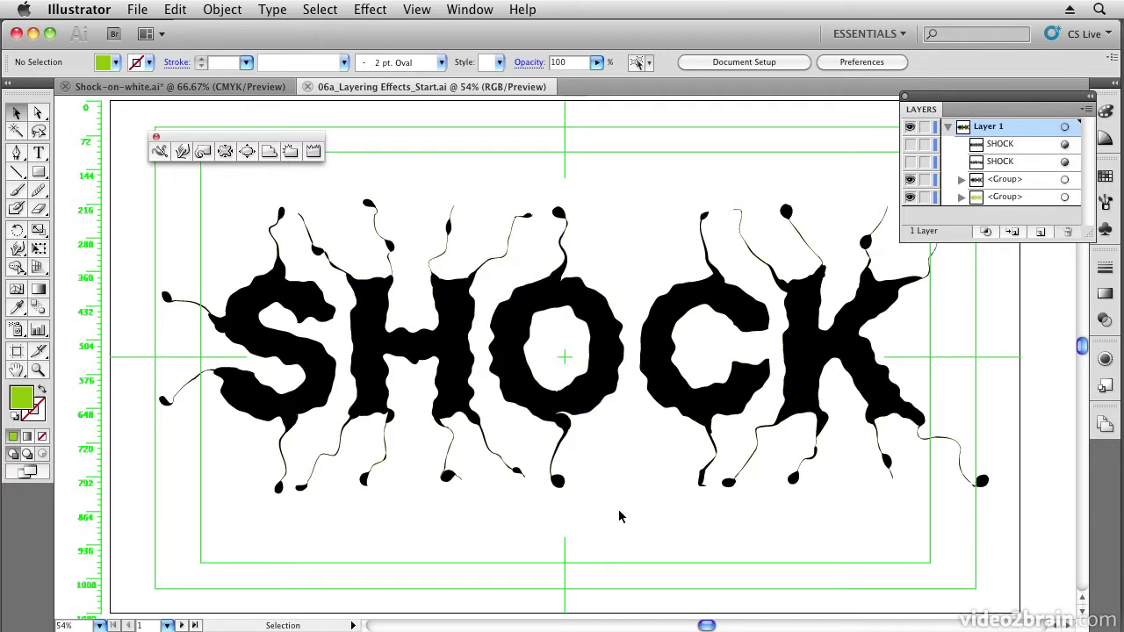
{"action": "left_click", "coordinate": [911, 180]}
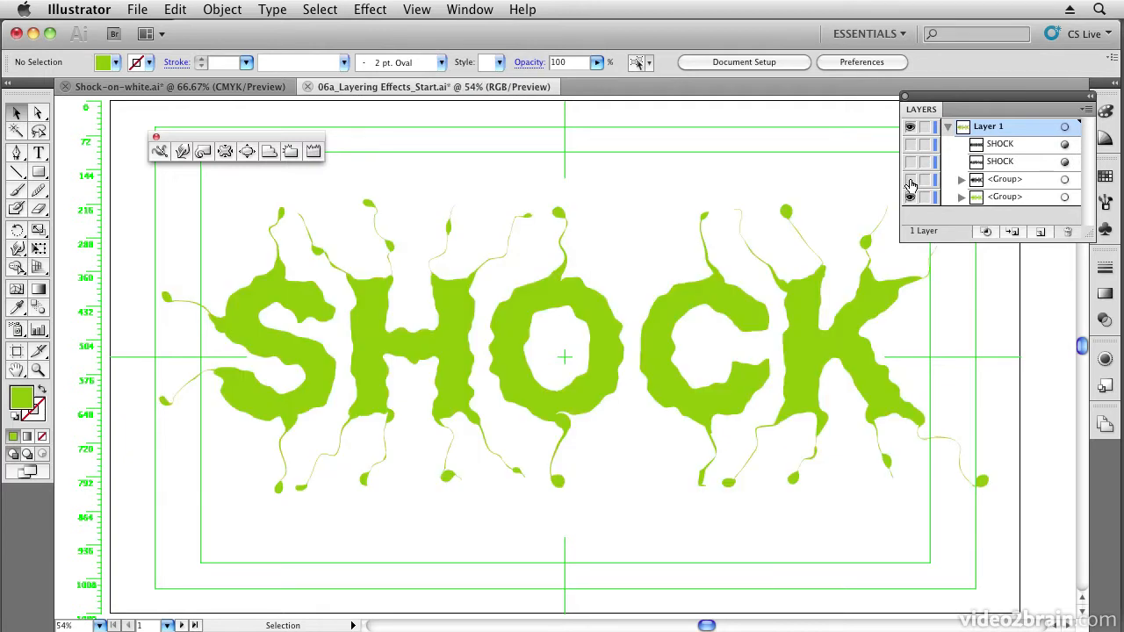
{"action": "left_click", "coordinate": [911, 180]}
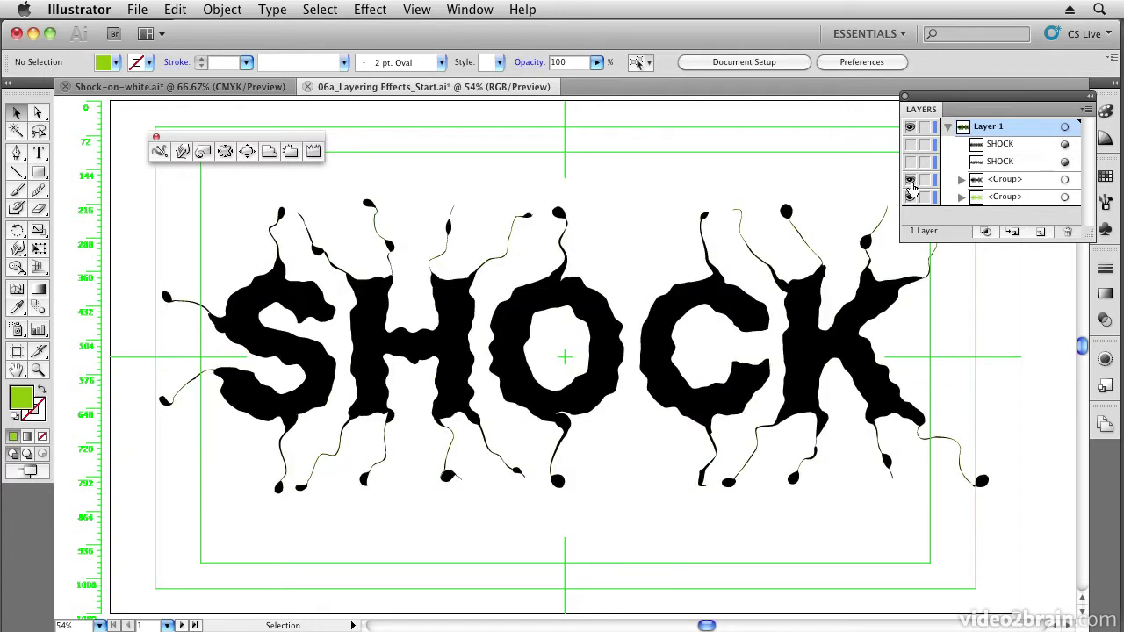
Step: Try pasting a copy of the black lettering group, undo it, paste a copy in front, and delete the duplicate
{"action": "left_click", "coordinate": [1065, 179]}
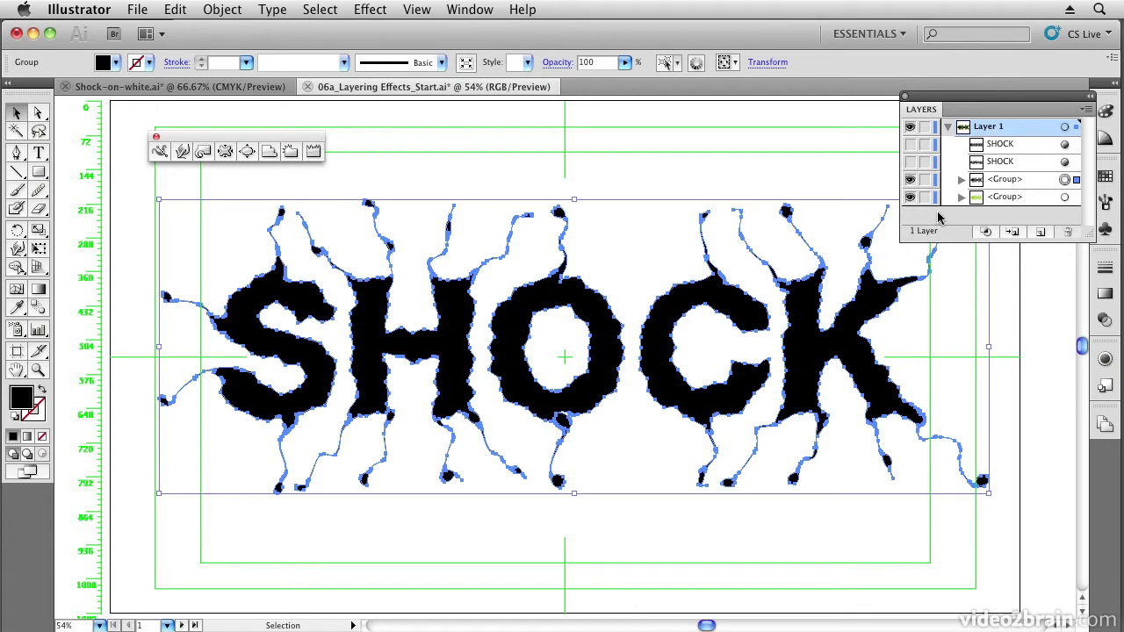
{"action": "key", "text": "super+v"}
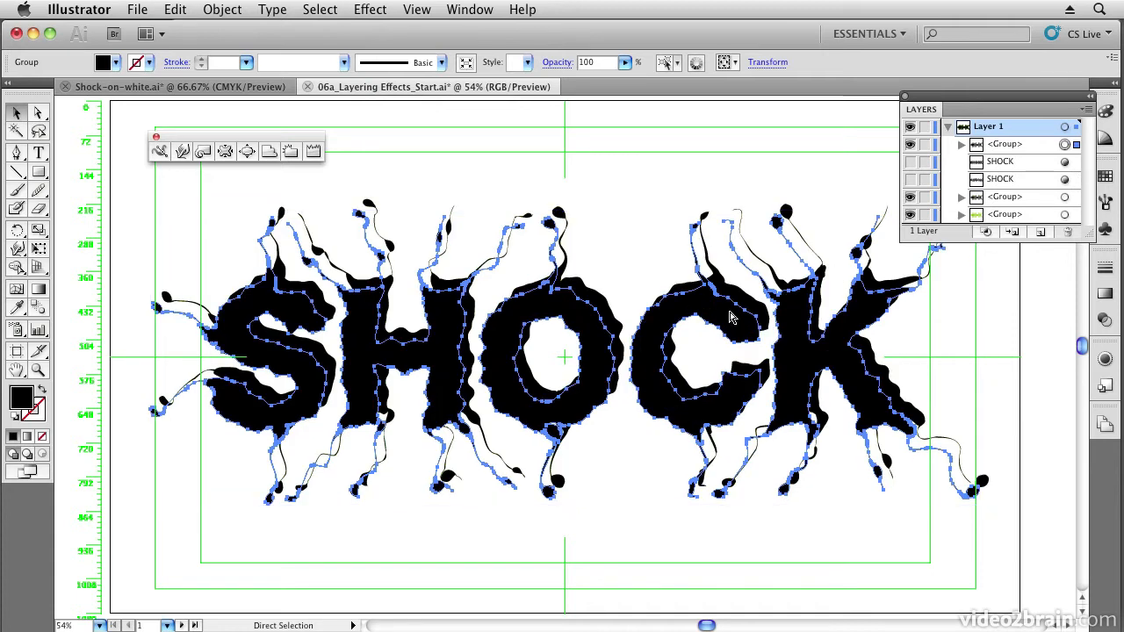
{"action": "key", "text": "super+z"}
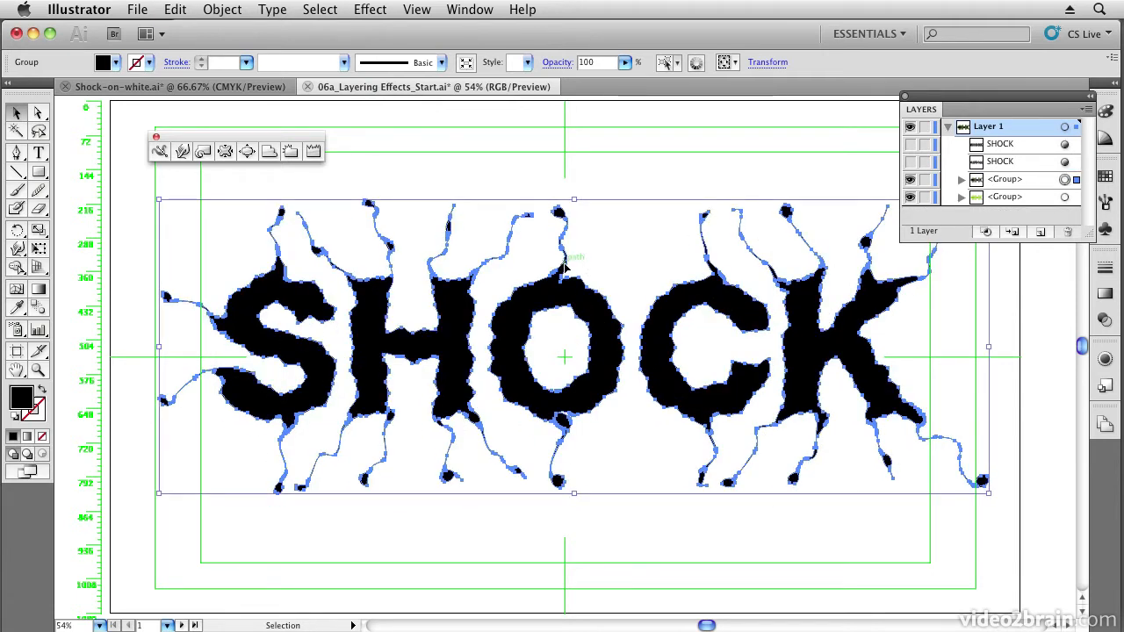
{"action": "key", "text": "super+b"}
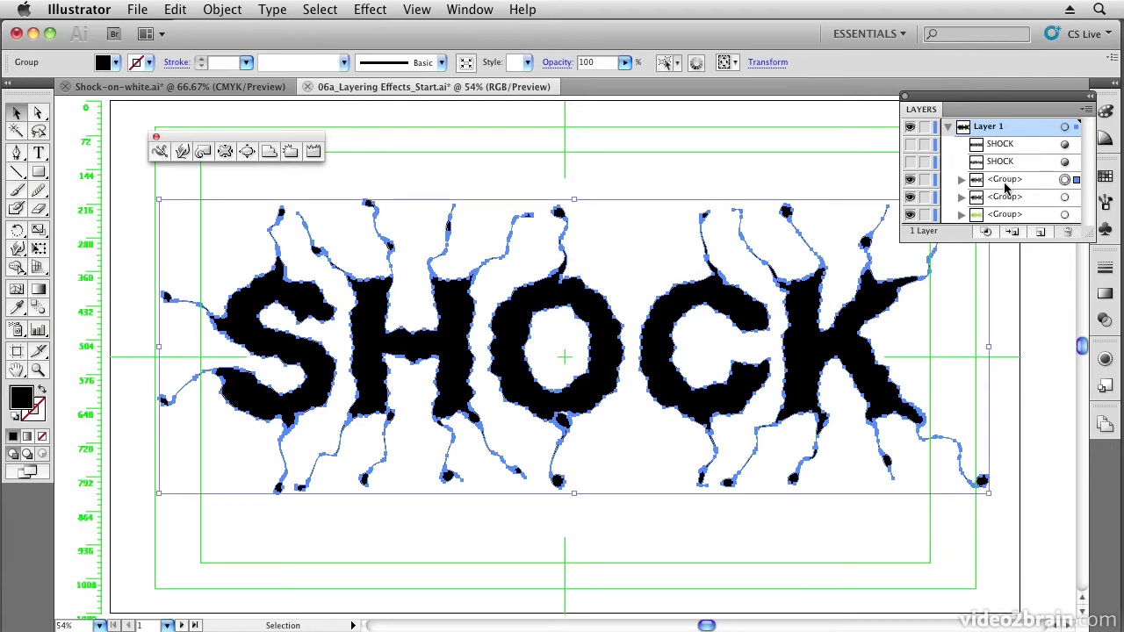
{"action": "left_click", "coordinate": [175, 10]}
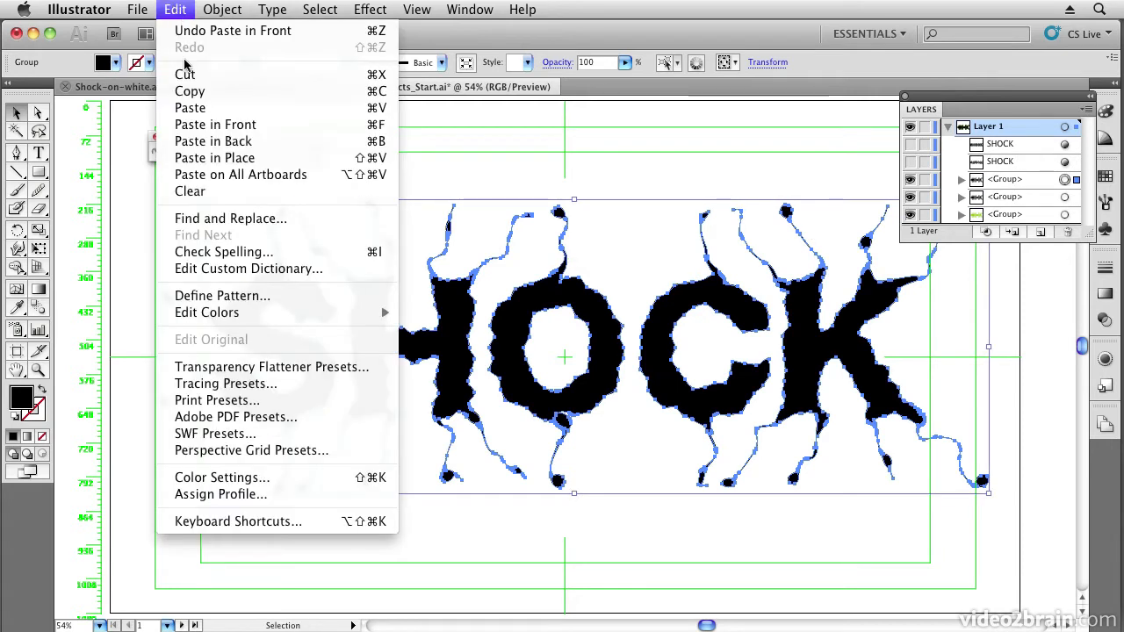
{"action": "left_click", "coordinate": [187, 129]}
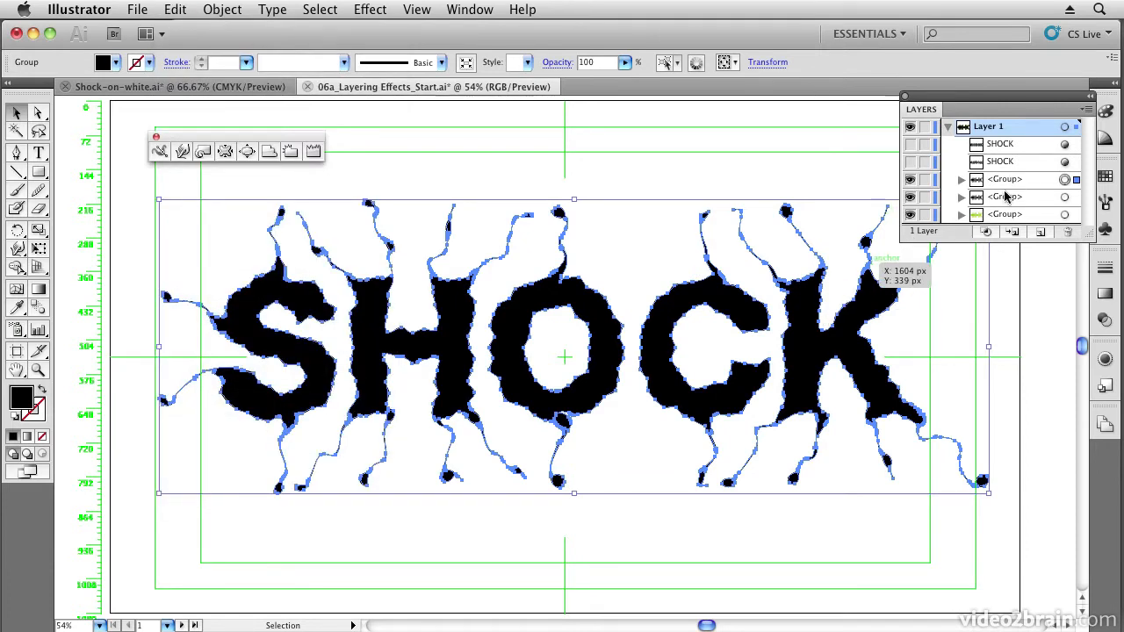
{"action": "left_click_drag", "start_coordinate": [1002, 184], "coordinate": [1068, 233]}
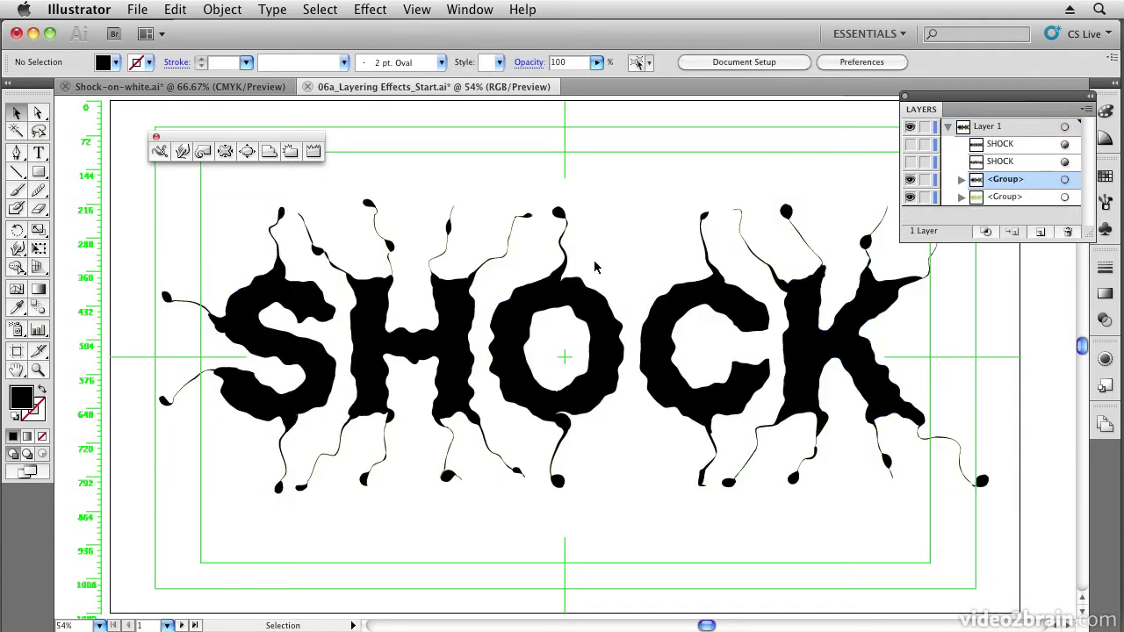
Step: Select the black lettering group and erase its upper S, the top of the H's left stem and their upper tendrils with the Eraser tool
{"action": "left_click", "coordinate": [458, 316]}
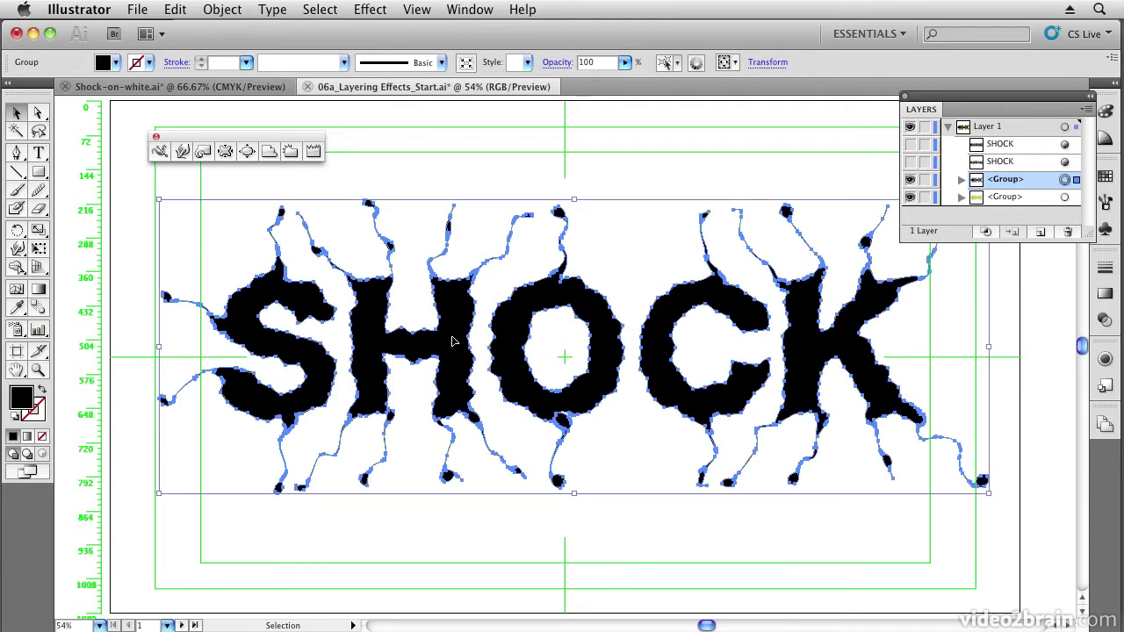
{"action": "left_click", "coordinate": [41, 211]}
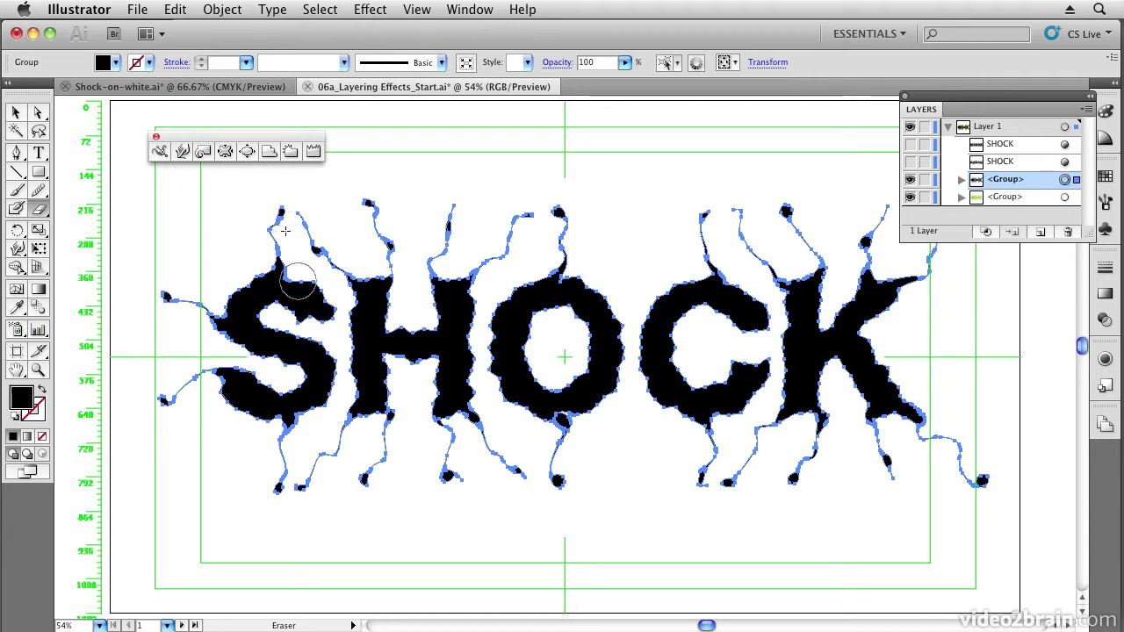
{"action": "left_click", "coordinate": [203, 90]}
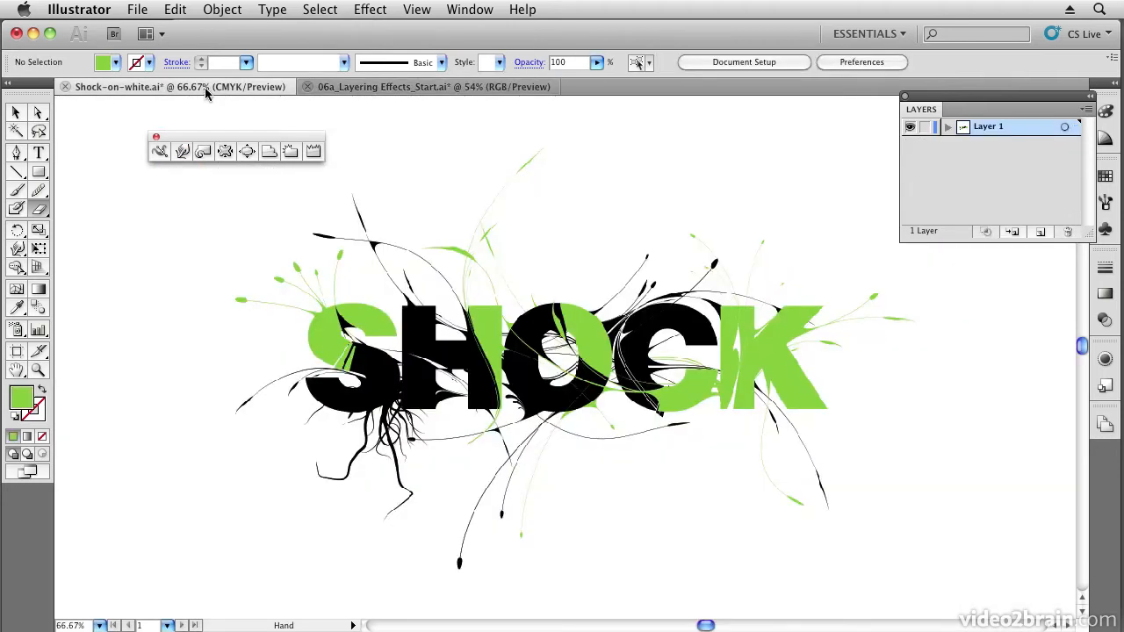
{"action": "left_click", "coordinate": [355, 89]}
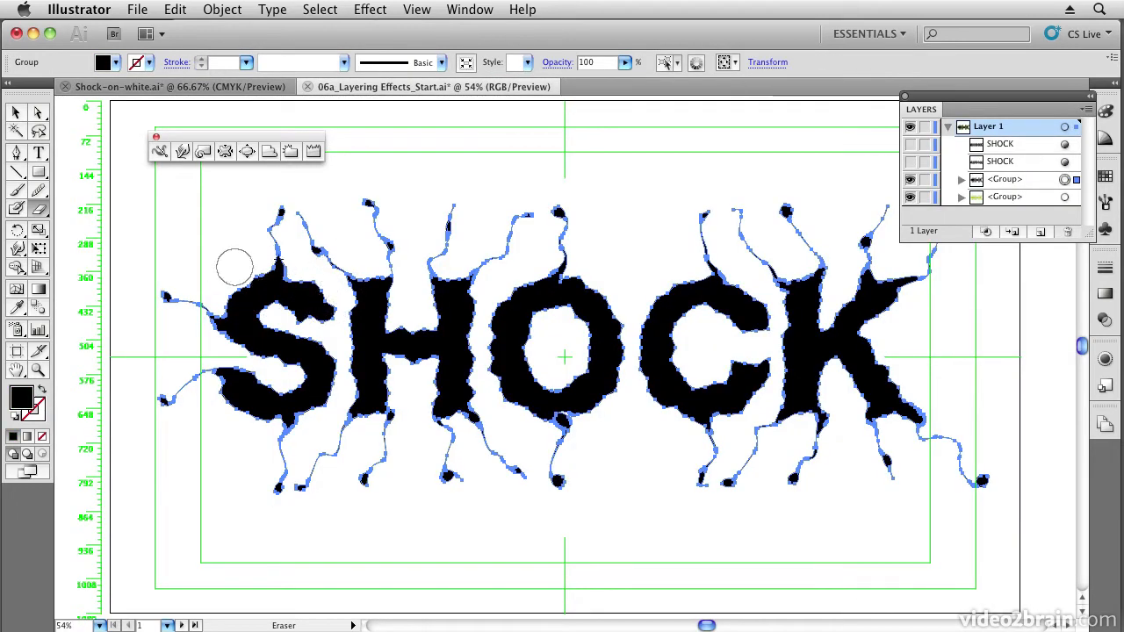
{"action": "mouse_move", "coordinate": [158, 292]}
{"action": "left_mouse_down"}
{"action": "mouse_move", "coordinate": [196, 318]}
{"action": "mouse_move", "coordinate": [267, 267]}
{"action": "mouse_move", "coordinate": [365, 267]}
{"action": "mouse_move", "coordinate": [393, 255]}
{"action": "mouse_move", "coordinate": [304, 274]}
{"action": "mouse_move", "coordinate": [191, 321]}
{"action": "mouse_move", "coordinate": [412, 257]}
{"action": "mouse_move", "coordinate": [376, 223]}
{"action": "mouse_move", "coordinate": [373, 186]}
{"action": "mouse_move", "coordinate": [375, 210]}
{"action": "mouse_move", "coordinate": [295, 206]}
{"action": "mouse_move", "coordinate": [273, 211]}
{"action": "mouse_move", "coordinate": [284, 249]}
{"action": "mouse_move", "coordinate": [263, 231]}
{"action": "left_mouse_up"}
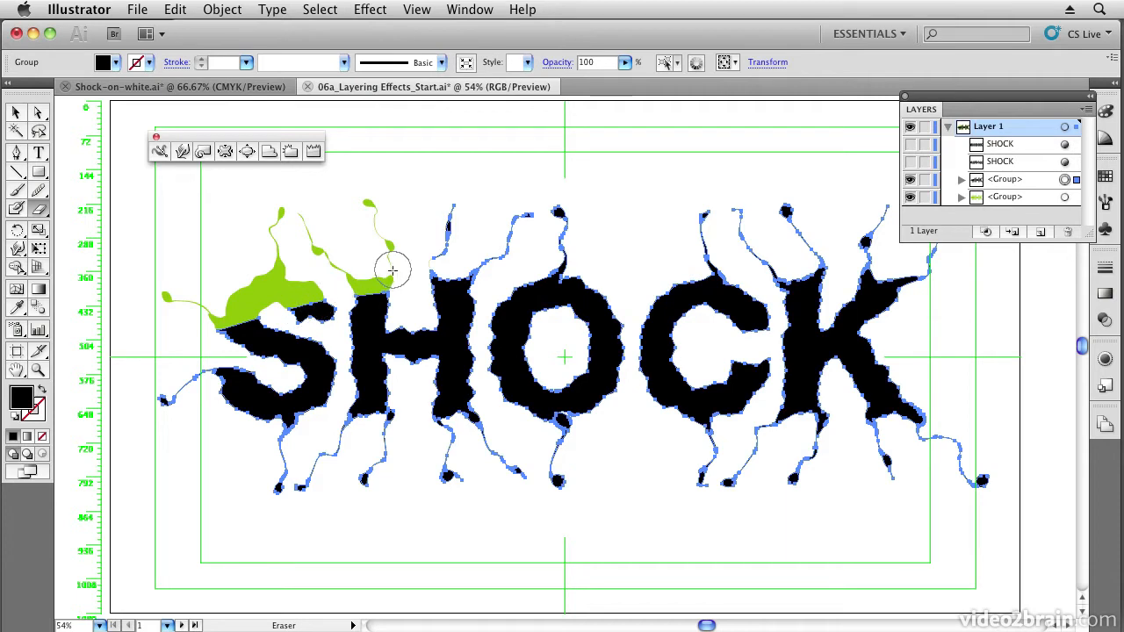
{"action": "left_click_drag", "start_coordinate": [376, 287], "coordinate": [207, 345]}
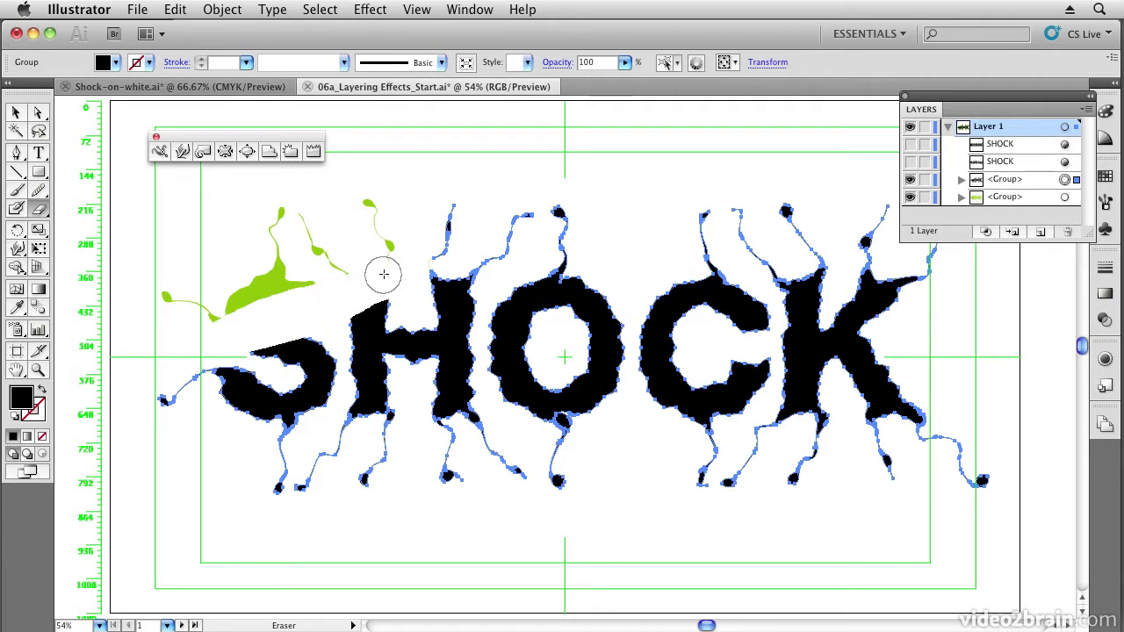
{"action": "key", "text": "super+z"}
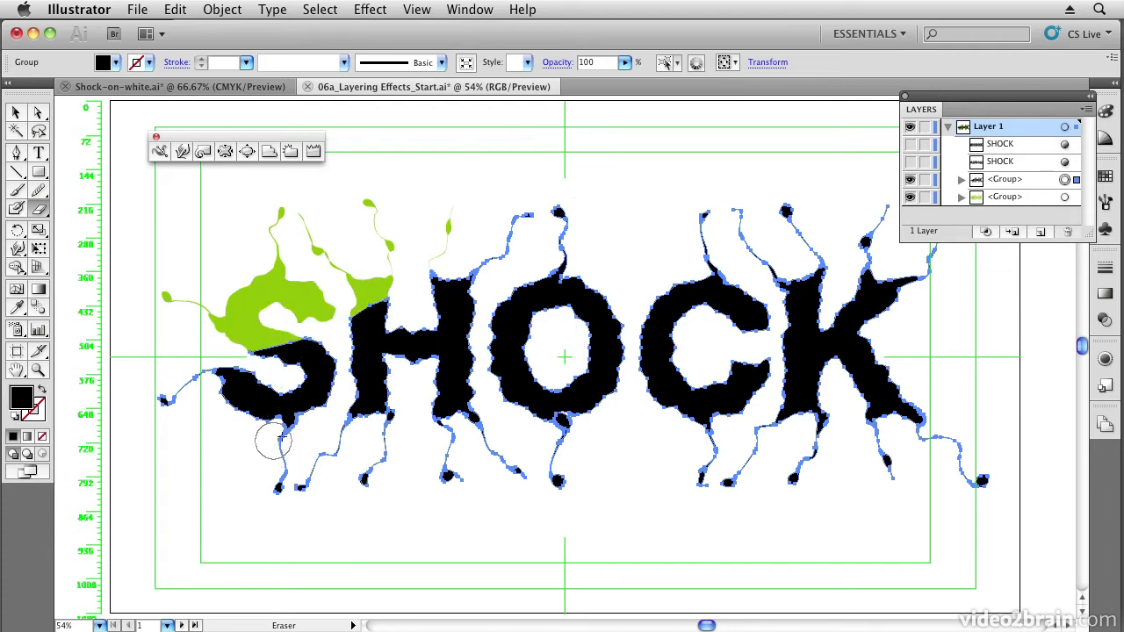
Step: Erase the black from the lower H and O, the C's lower-left curve, and the tendrils below S, H and O
{"action": "mouse_move", "coordinate": [275, 444]}
{"action": "left_mouse_down"}
{"action": "mouse_move", "coordinate": [412, 366]}
{"action": "mouse_move", "coordinate": [511, 388]}
{"action": "mouse_move", "coordinate": [599, 342]}
{"action": "mouse_move", "coordinate": [698, 365]}
{"action": "mouse_move", "coordinate": [662, 386]}
{"action": "mouse_move", "coordinate": [541, 411]}
{"action": "mouse_move", "coordinate": [644, 369]}
{"action": "mouse_move", "coordinate": [565, 376]}
{"action": "mouse_move", "coordinate": [658, 375]}
{"action": "mouse_move", "coordinate": [547, 401]}
{"action": "mouse_move", "coordinate": [577, 398]}
{"action": "mouse_move", "coordinate": [556, 407]}
{"action": "mouse_move", "coordinate": [527, 400]}
{"action": "mouse_move", "coordinate": [474, 415]}
{"action": "mouse_move", "coordinate": [428, 396]}
{"action": "mouse_move", "coordinate": [162, 488]}
{"action": "left_mouse_up"}
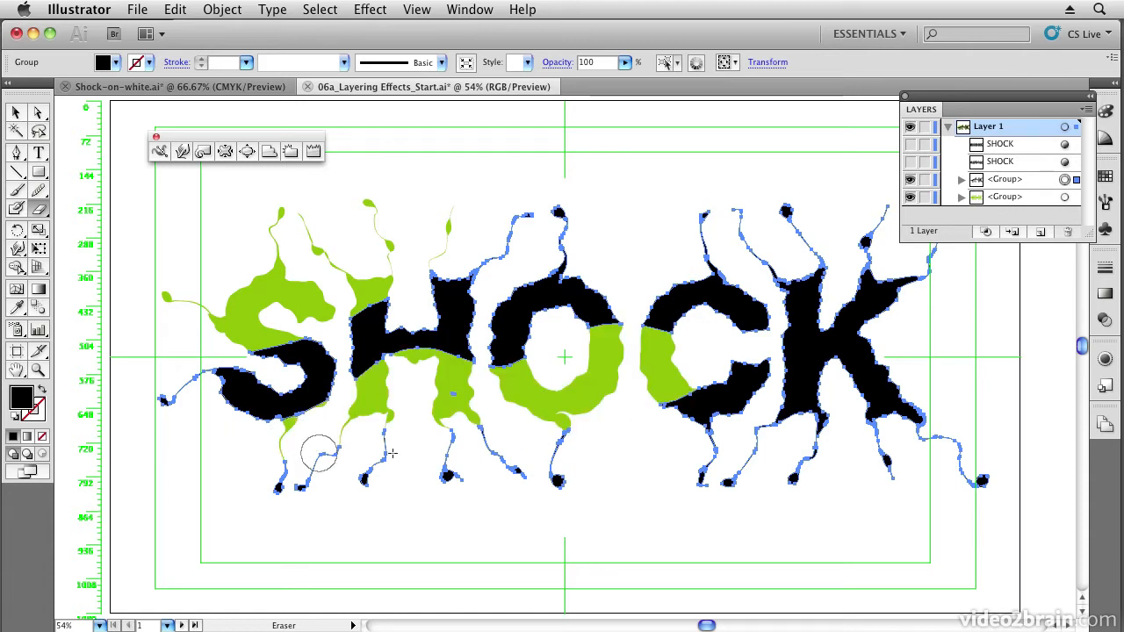
{"action": "left_click_drag", "start_coordinate": [547, 502], "coordinate": [562, 498]}
{"action": "left_click_drag", "start_coordinate": [476, 422], "coordinate": [542, 498]}
{"action": "mouse_move", "coordinate": [423, 413]}
{"action": "left_mouse_down"}
{"action": "mouse_move", "coordinate": [484, 526]}
{"action": "mouse_move", "coordinate": [391, 417]}
{"action": "mouse_move", "coordinate": [326, 521]}
{"action": "mouse_move", "coordinate": [362, 472]}
{"action": "mouse_move", "coordinate": [358, 426]}
{"action": "mouse_move", "coordinate": [265, 543]}
{"action": "mouse_move", "coordinate": [307, 455]}
{"action": "mouse_move", "coordinate": [283, 469]}
{"action": "mouse_move", "coordinate": [272, 513]}
{"action": "mouse_move", "coordinate": [325, 408]}
{"action": "mouse_move", "coordinate": [266, 441]}
{"action": "mouse_move", "coordinate": [406, 383]}
{"action": "left_mouse_up"}
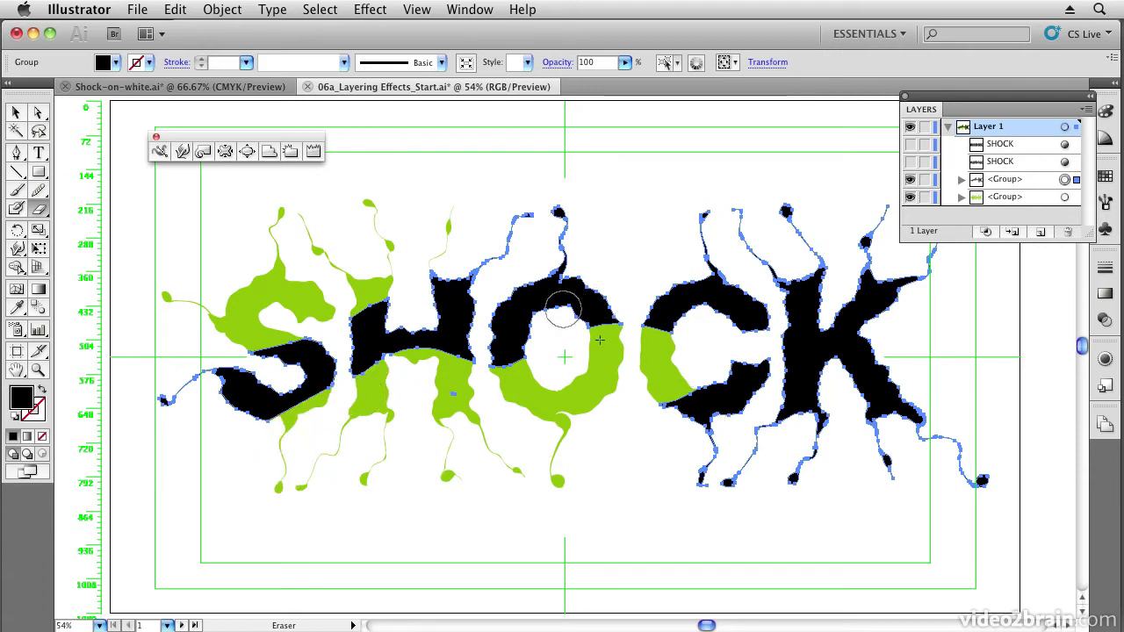
Step: Erase the black from the K's upper stem and diagonal leg, and cut thin stripes across the H's right stem with a smaller eraser
{"action": "mouse_move", "coordinate": [757, 239]}
{"action": "left_mouse_down"}
{"action": "mouse_move", "coordinate": [803, 306]}
{"action": "mouse_move", "coordinate": [887, 373]}
{"action": "mouse_move", "coordinate": [927, 440]}
{"action": "mouse_move", "coordinate": [1013, 507]}
{"action": "mouse_move", "coordinate": [968, 485]}
{"action": "mouse_move", "coordinate": [853, 340]}
{"action": "mouse_move", "coordinate": [873, 454]}
{"action": "left_mouse_up"}
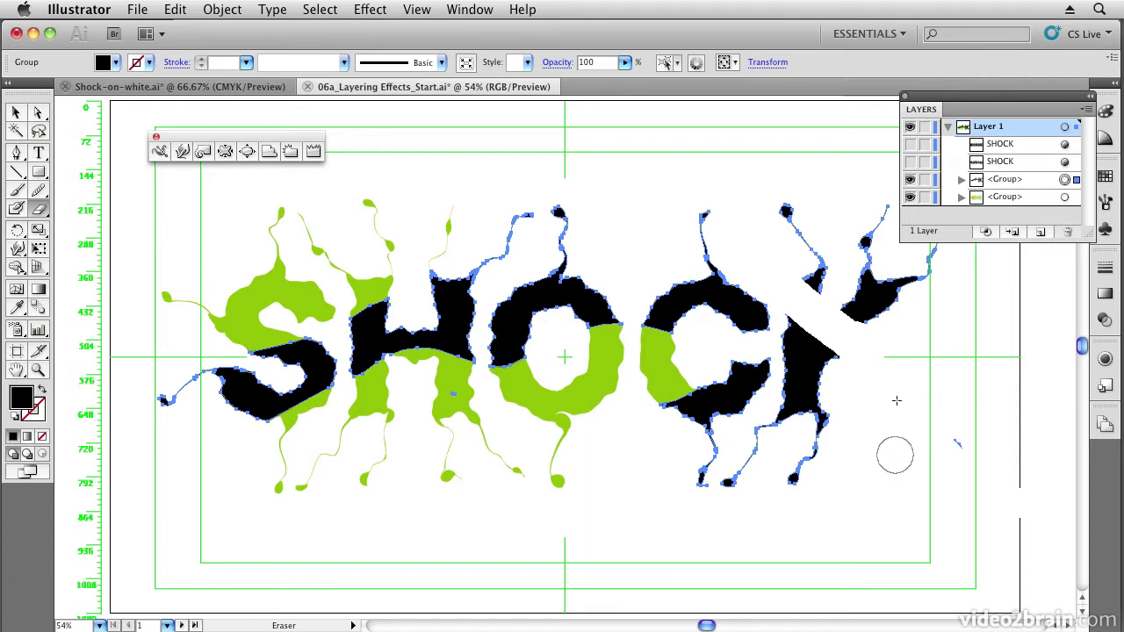
{"action": "mouse_move", "coordinate": [861, 303]}
{"action": "left_mouse_down"}
{"action": "mouse_move", "coordinate": [836, 222]}
{"action": "mouse_move", "coordinate": [818, 254]}
{"action": "left_mouse_up"}
{"action": "key", "text": "super+z"}
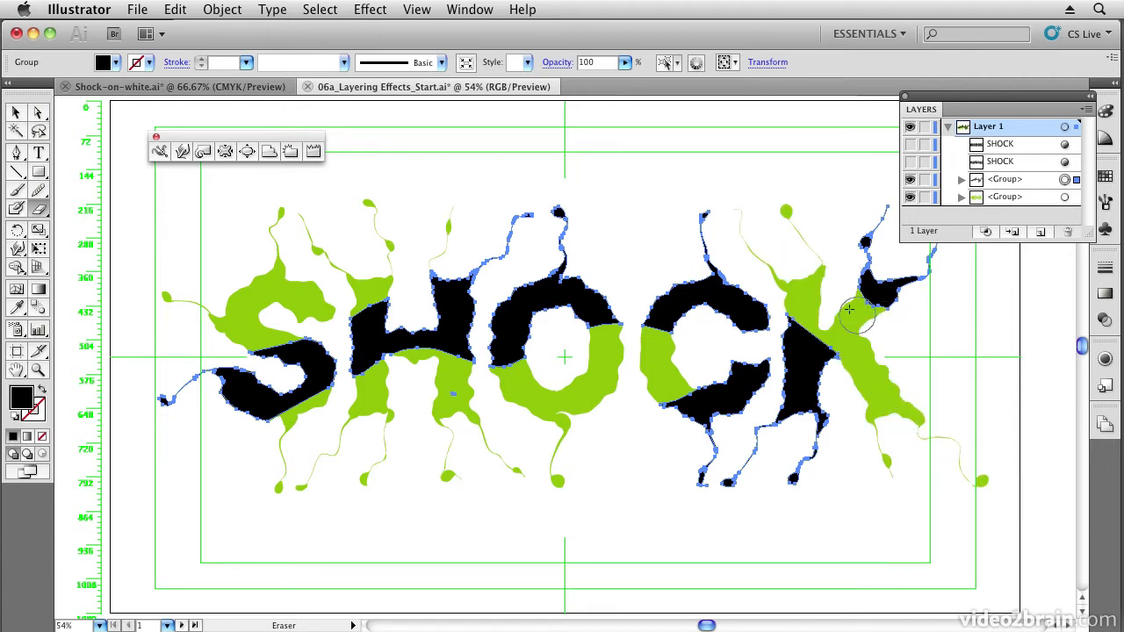
{"action": "key", "text": "super+z"}
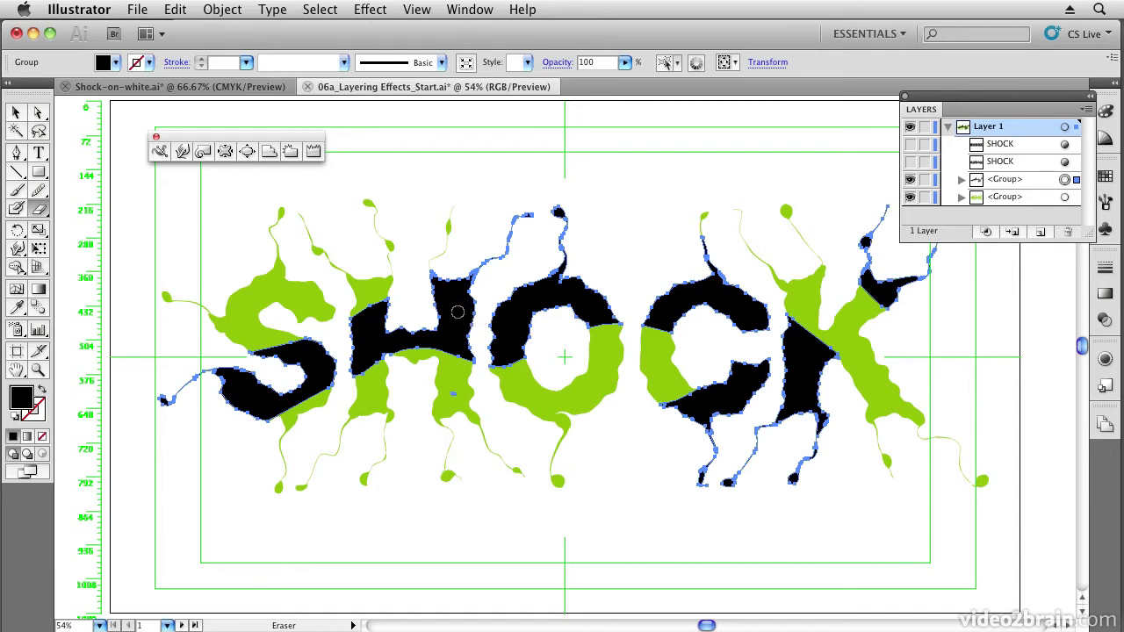
{"action": "mouse_move", "coordinate": [432, 303]}
{"action": "left_mouse_down"}
{"action": "mouse_move", "coordinate": [474, 331]}
{"action": "mouse_move", "coordinate": [405, 311]}
{"action": "mouse_move", "coordinate": [431, 318]}
{"action": "left_mouse_up"}
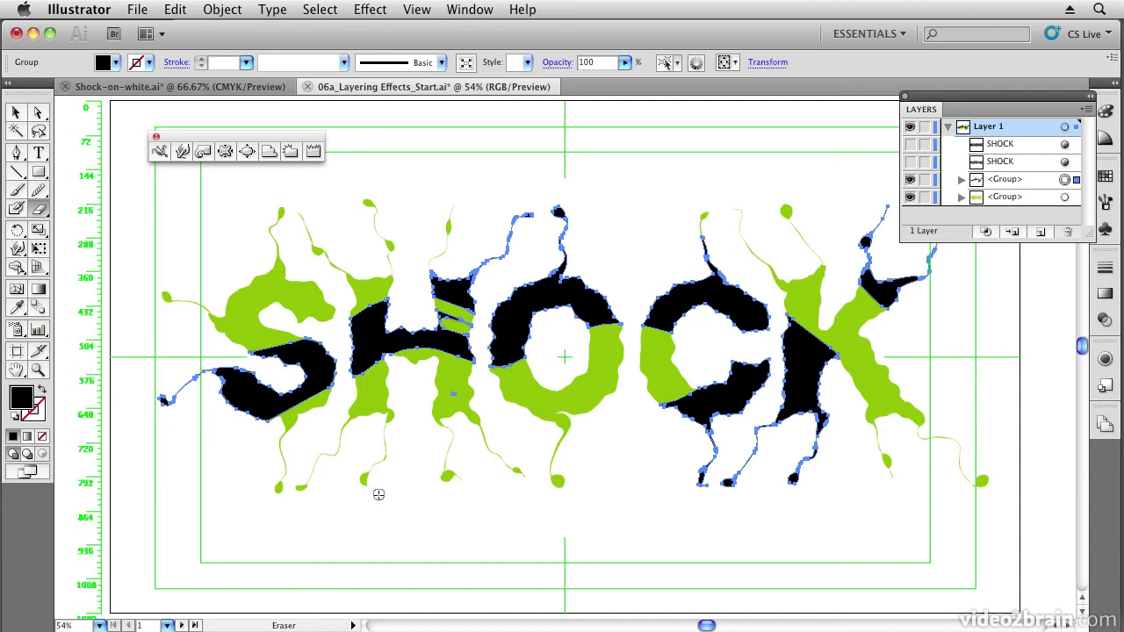
Step: Choose the Warp tool and change its brush intensity in the Warp Tool Options
{"action": "left_click", "coordinate": [182, 152]}
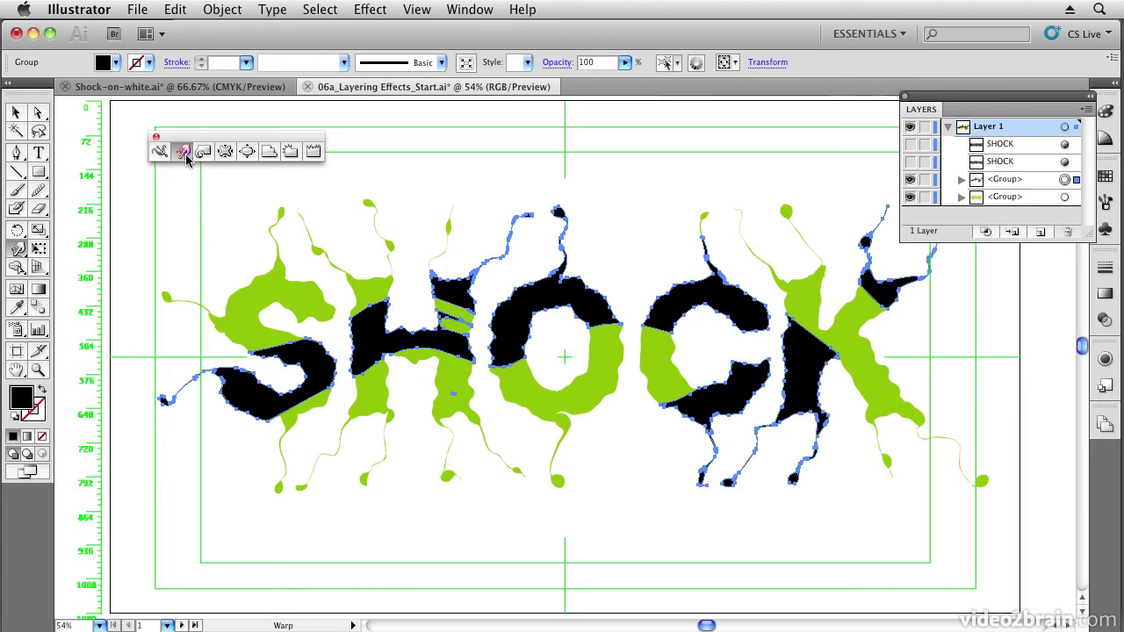
{"action": "double_click", "coordinate": [183, 153]}
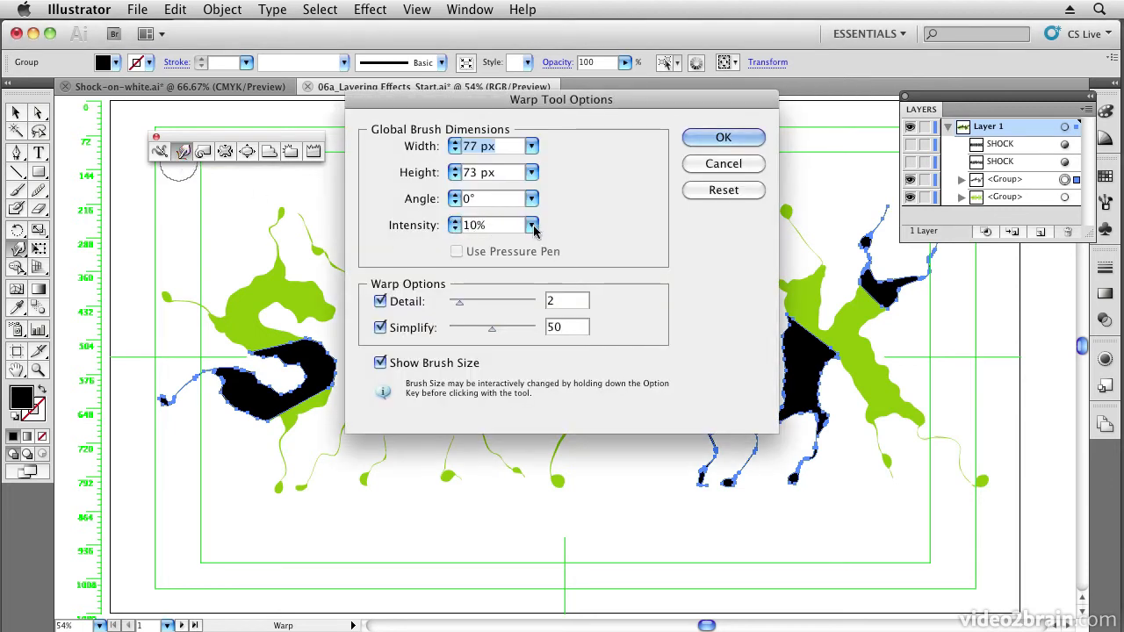
{"action": "left_click", "coordinate": [533, 227]}
{"action": "left_click", "coordinate": [489, 390]}
{"action": "left_click", "coordinate": [724, 138]}
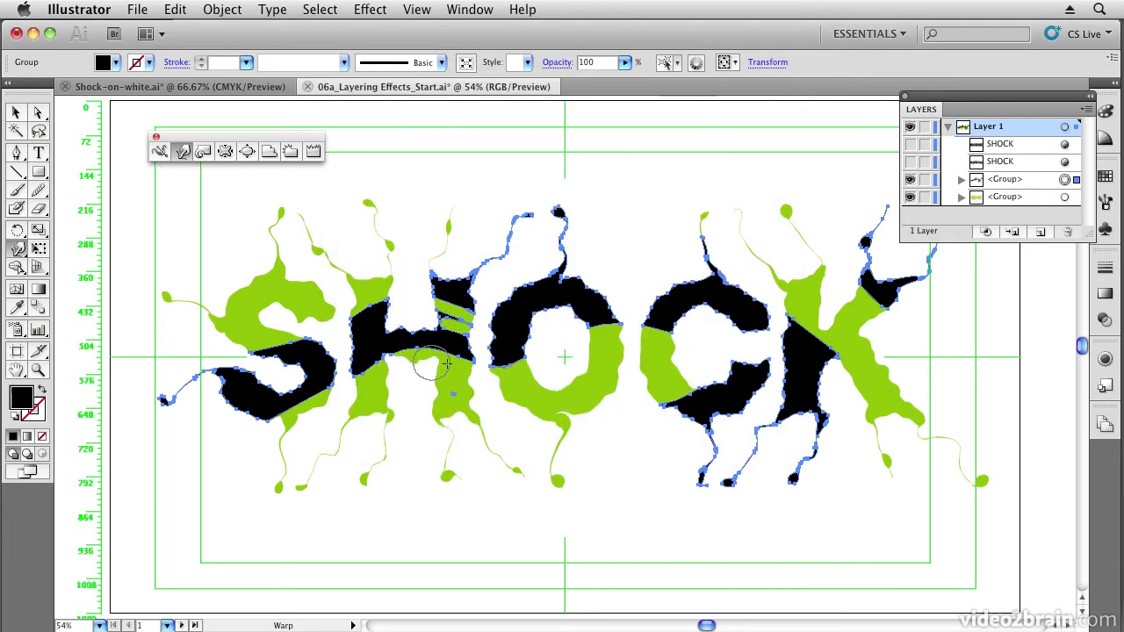
Step: Warp the black edges of the H with a smaller brush, pulling thin spikes over the green on its crossbar and both stems
{"action": "left_click_drag", "start_coordinate": [461, 328], "coordinate": [466, 351]}
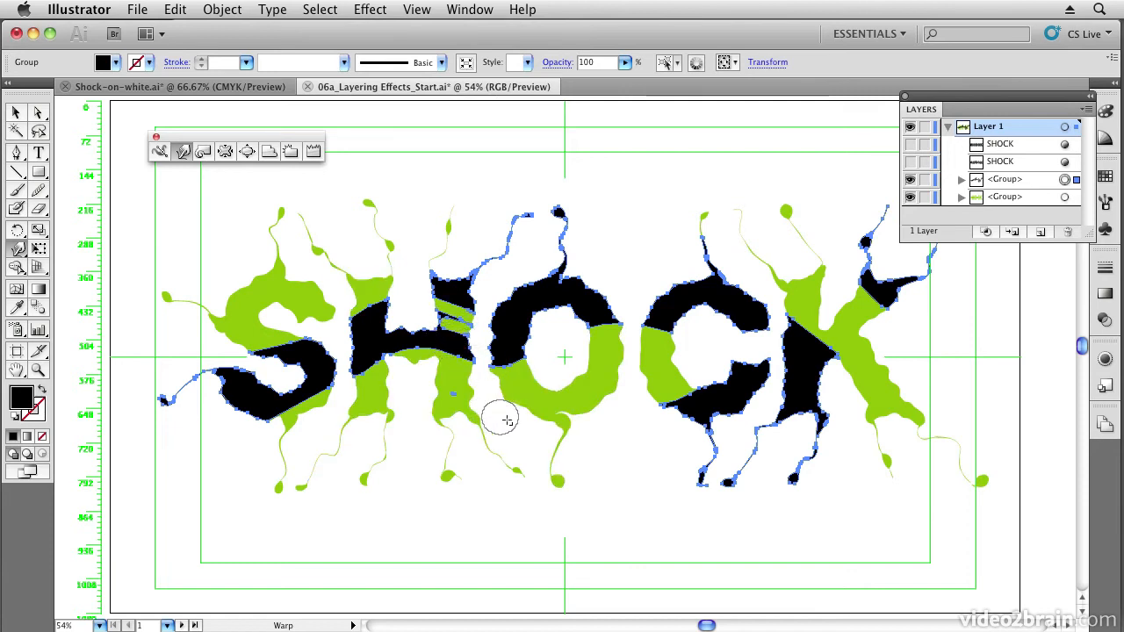
{"action": "left_click_drag", "start_coordinate": [508, 425], "coordinate": [505, 431]}
{"action": "left_click_drag", "start_coordinate": [449, 349], "coordinate": [462, 379]}
{"action": "left_click_drag", "start_coordinate": [410, 342], "coordinate": [441, 373]}
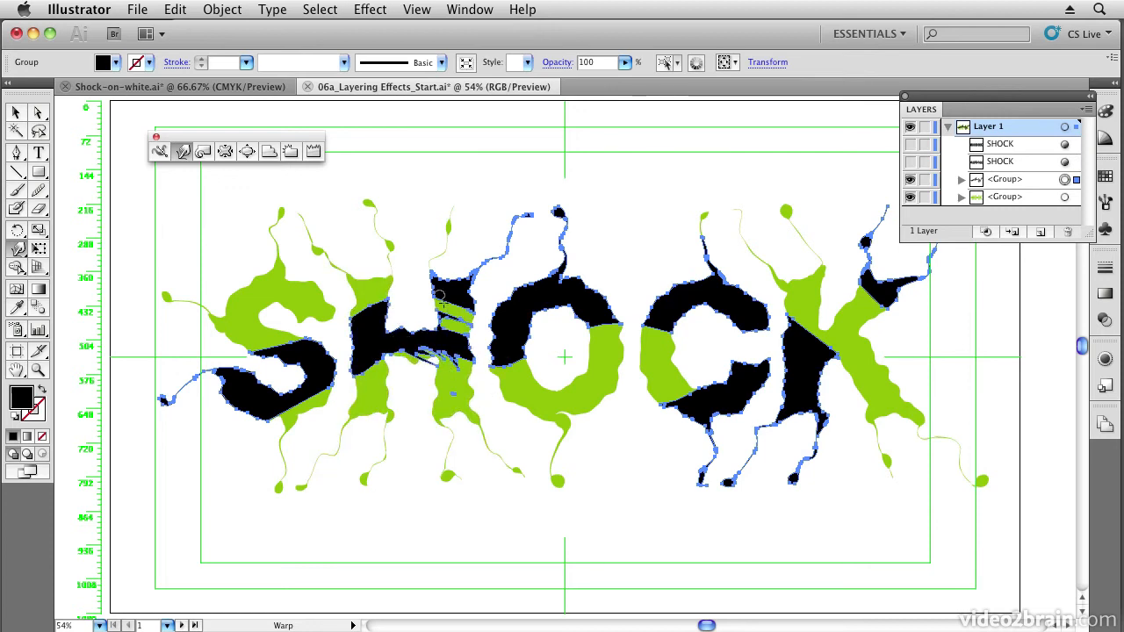
{"action": "left_click_drag", "start_coordinate": [438, 317], "coordinate": [475, 326]}
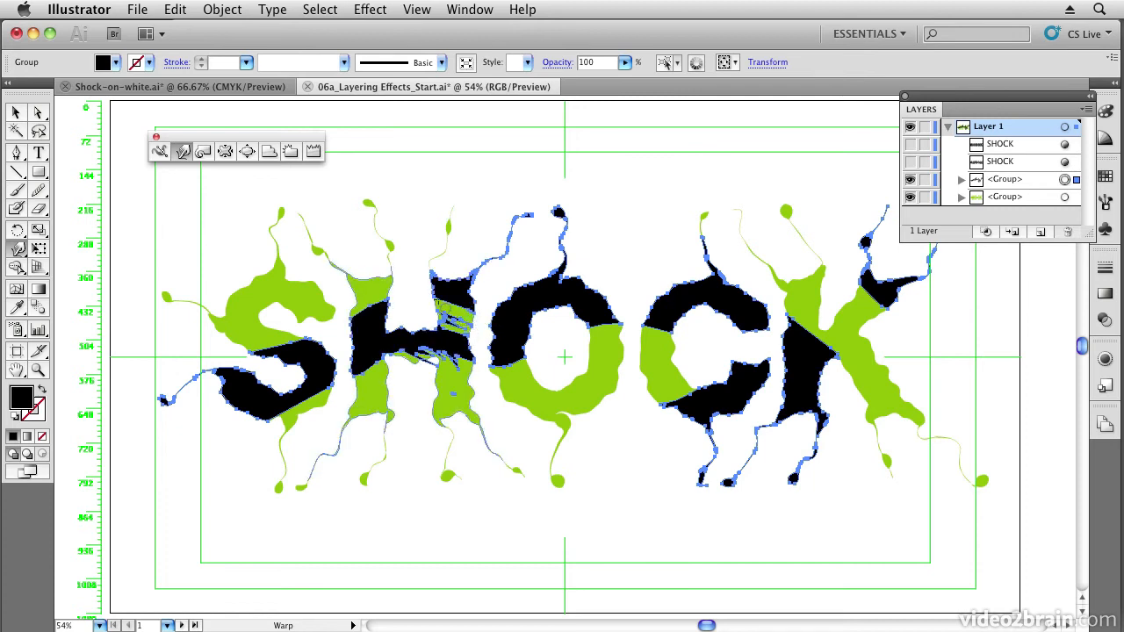
{"action": "left_click_drag", "start_coordinate": [439, 293], "coordinate": [475, 314]}
{"action": "left_click_drag", "start_coordinate": [364, 326], "coordinate": [389, 282]}
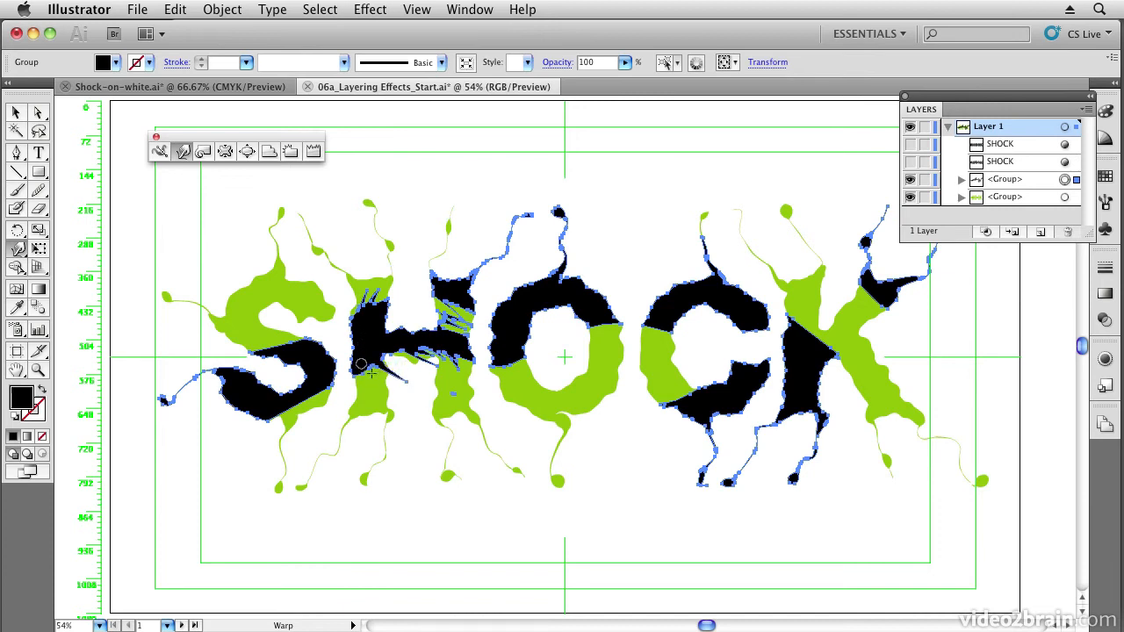
Step: Warp the black edges of the O and the C's left curve into long thin spikes reaching down over the green
{"action": "mouse_move", "coordinate": [503, 361]}
{"action": "left_mouse_down"}
{"action": "mouse_move", "coordinate": [528, 395]}
{"action": "mouse_move", "coordinate": [510, 351]}
{"action": "mouse_move", "coordinate": [546, 390]}
{"action": "mouse_move", "coordinate": [514, 352]}
{"action": "mouse_move", "coordinate": [553, 383]}
{"action": "left_mouse_up"}
{"action": "left_click_drag", "start_coordinate": [496, 362], "coordinate": [516, 395]}
{"action": "mouse_move", "coordinate": [593, 314]}
{"action": "left_mouse_down"}
{"action": "mouse_move", "coordinate": [586, 374]}
{"action": "mouse_move", "coordinate": [598, 339]}
{"action": "mouse_move", "coordinate": [604, 372]}
{"action": "mouse_move", "coordinate": [613, 334]}
{"action": "mouse_move", "coordinate": [606, 404]}
{"action": "left_mouse_up"}
{"action": "mouse_move", "coordinate": [661, 321]}
{"action": "left_mouse_down"}
{"action": "mouse_move", "coordinate": [640, 352]}
{"action": "mouse_move", "coordinate": [649, 391]}
{"action": "left_mouse_up"}
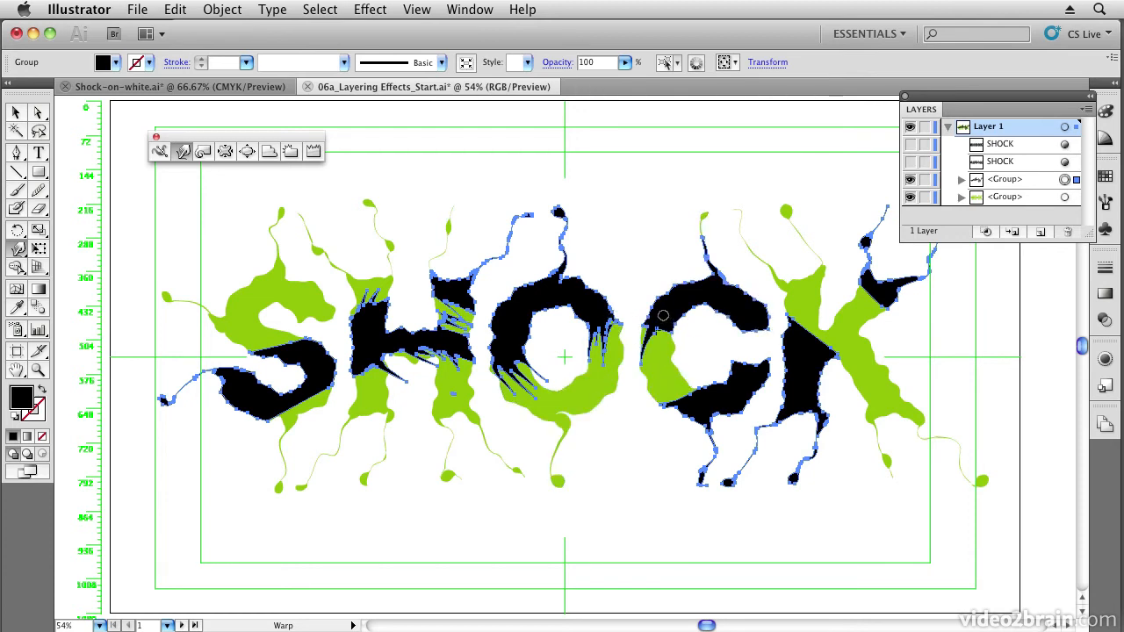
{"action": "left_click_drag", "start_coordinate": [668, 328], "coordinate": [664, 379]}
{"action": "left_click_drag", "start_coordinate": [665, 324], "coordinate": [668, 376]}
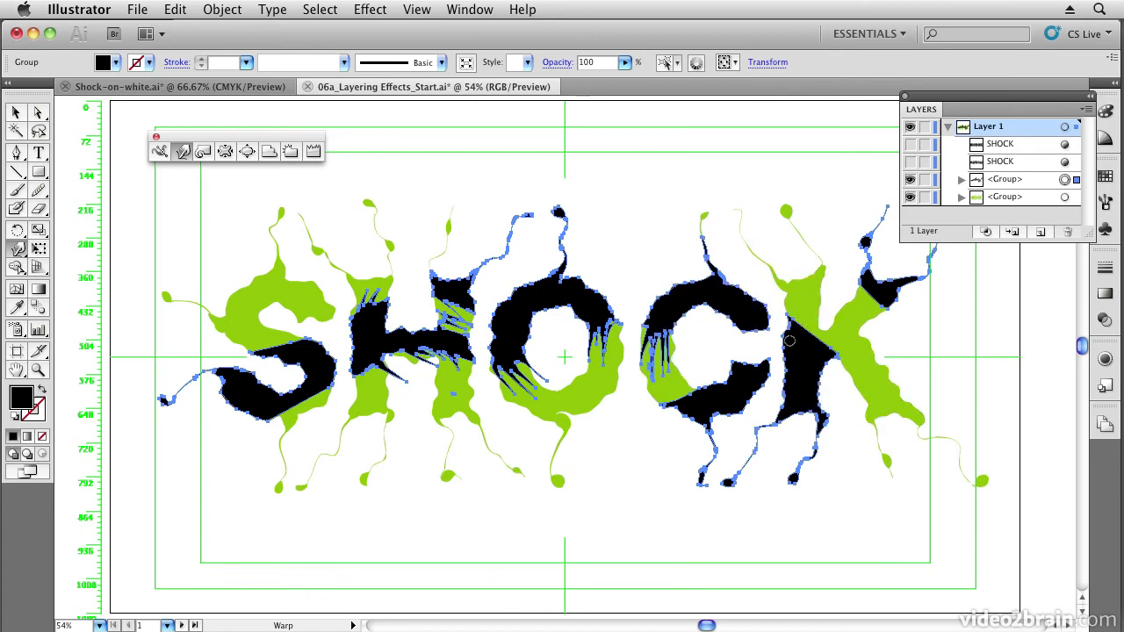
Step: Warp the black edge of the K's stem into thin spikes reaching over the green of its upper stem and diagonals
{"action": "mouse_move", "coordinate": [793, 330]}
{"action": "left_mouse_down"}
{"action": "mouse_move", "coordinate": [802, 300]}
{"action": "mouse_move", "coordinate": [799, 345]}
{"action": "mouse_move", "coordinate": [813, 314]}
{"action": "mouse_move", "coordinate": [807, 348]}
{"action": "mouse_move", "coordinate": [812, 332]}
{"action": "mouse_move", "coordinate": [822, 358]}
{"action": "mouse_move", "coordinate": [856, 347]}
{"action": "left_mouse_up"}
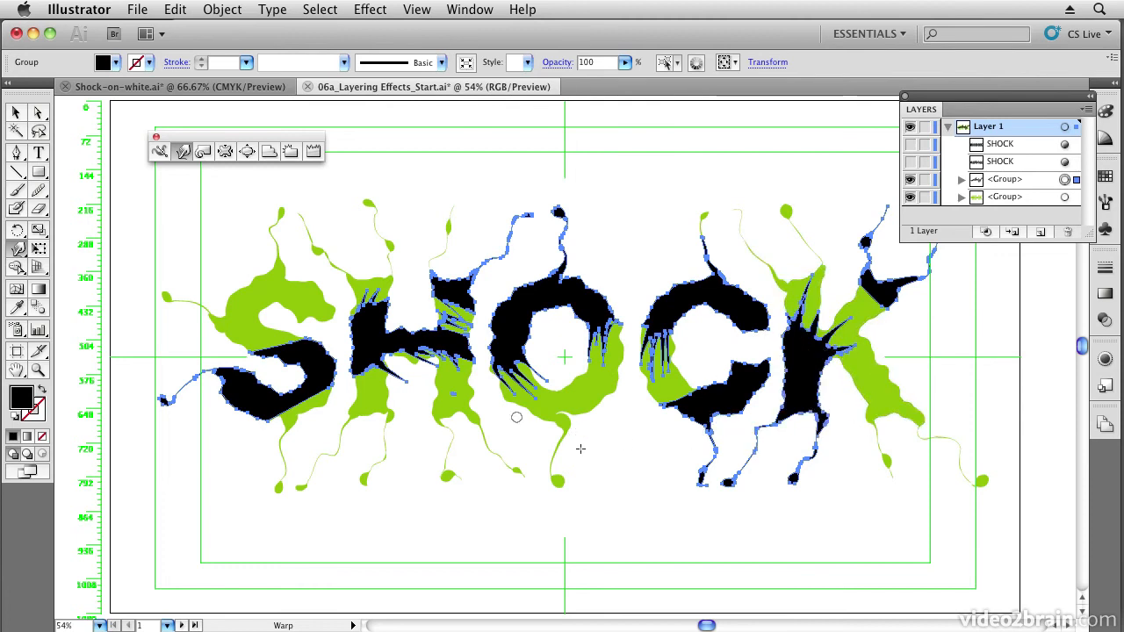
Step: Select the green lettering group and warp spikes outward from the O's lower-right edge and the right edge of the K's diagonal leg
{"action": "key", "text": "super"}
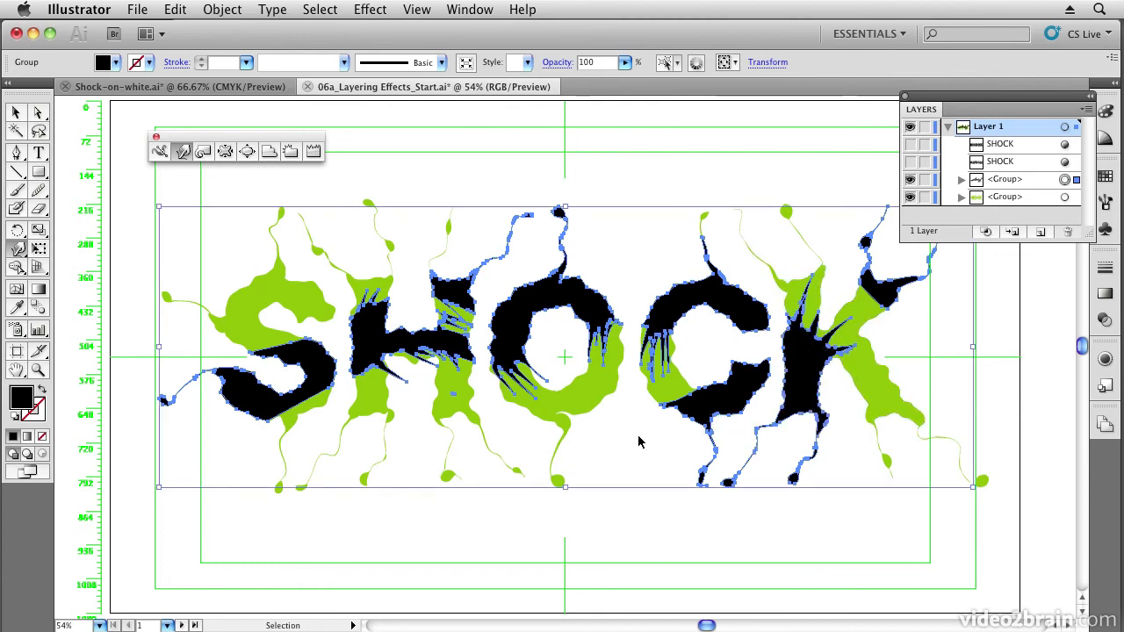
{"action": "left_click", "coordinate": [591, 407], "text": "super"}
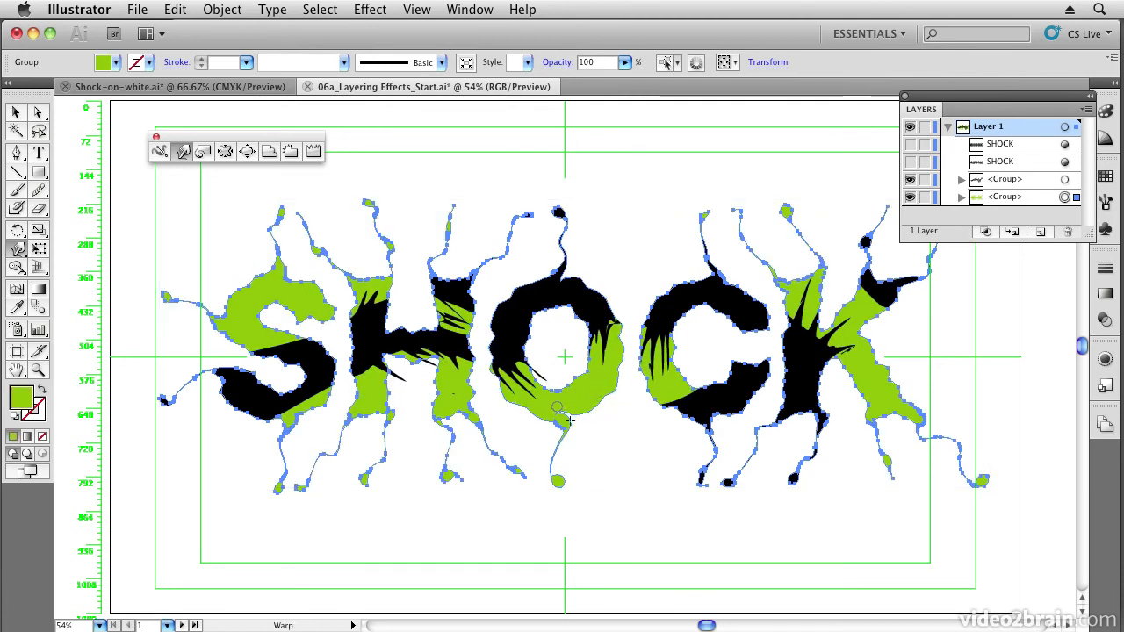
{"action": "mouse_move", "coordinate": [558, 405]}
{"action": "left_mouse_down"}
{"action": "mouse_move", "coordinate": [602, 425]}
{"action": "mouse_move", "coordinate": [636, 404]}
{"action": "left_mouse_up"}
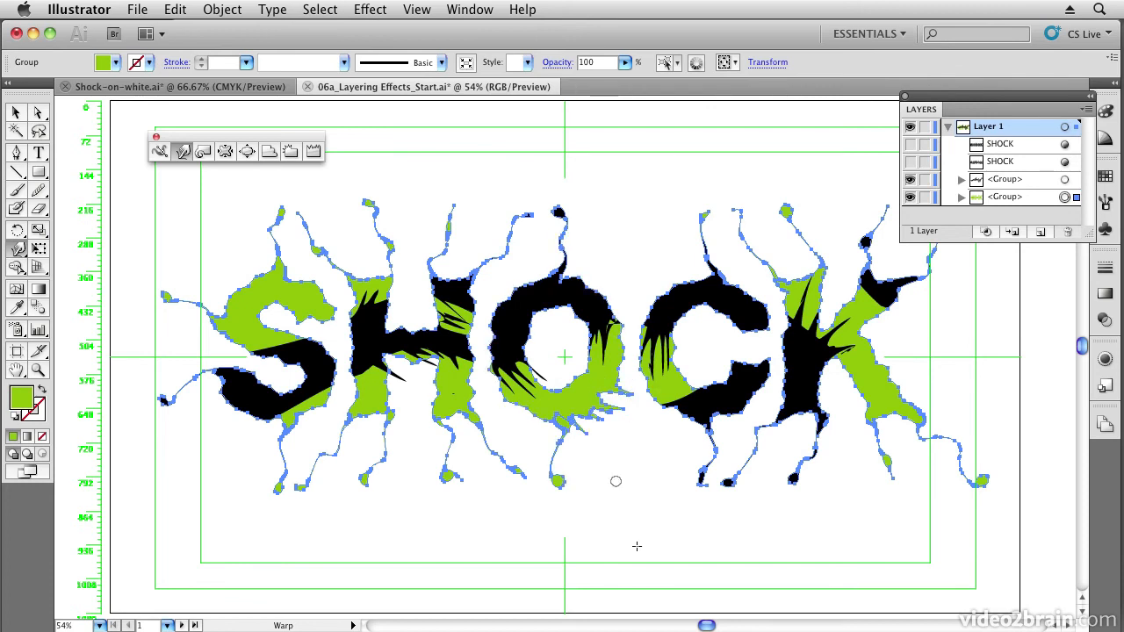
{"action": "mouse_move", "coordinate": [882, 367]}
{"action": "left_mouse_down"}
{"action": "mouse_move", "coordinate": [911, 378]}
{"action": "mouse_move", "coordinate": [913, 395]}
{"action": "mouse_move", "coordinate": [949, 421]}
{"action": "left_mouse_up"}
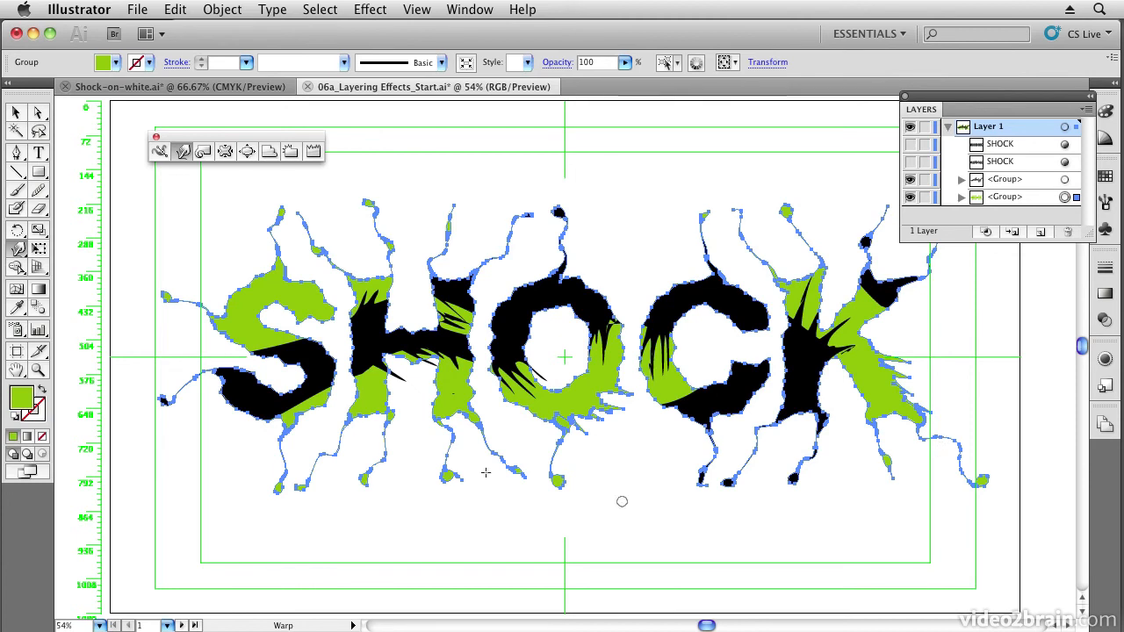
Step: Warp the green upper curve of the S into thin spikes along its upper-left outer edge and its right end
{"action": "left_click_drag", "start_coordinate": [248, 274], "coordinate": [287, 294]}
{"action": "mouse_move", "coordinate": [229, 282]}
{"action": "left_mouse_down"}
{"action": "mouse_move", "coordinate": [265, 300]}
{"action": "mouse_move", "coordinate": [219, 302]}
{"action": "mouse_move", "coordinate": [251, 302]}
{"action": "mouse_move", "coordinate": [264, 333]}
{"action": "mouse_move", "coordinate": [239, 358]}
{"action": "mouse_move", "coordinate": [220, 340]}
{"action": "mouse_move", "coordinate": [282, 340]}
{"action": "mouse_move", "coordinate": [316, 322]}
{"action": "mouse_move", "coordinate": [220, 337]}
{"action": "mouse_move", "coordinate": [279, 317]}
{"action": "left_mouse_up"}
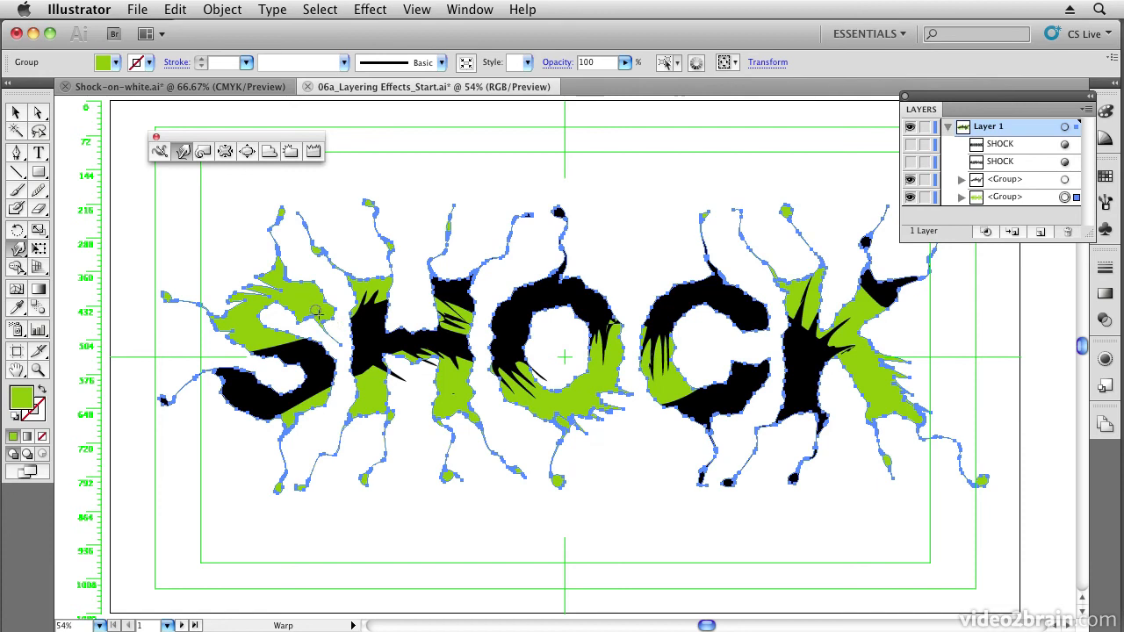
{"action": "mouse_move", "coordinate": [324, 309]}
{"action": "left_mouse_down"}
{"action": "mouse_move", "coordinate": [362, 327]}
{"action": "mouse_move", "coordinate": [368, 299]}
{"action": "left_mouse_up"}
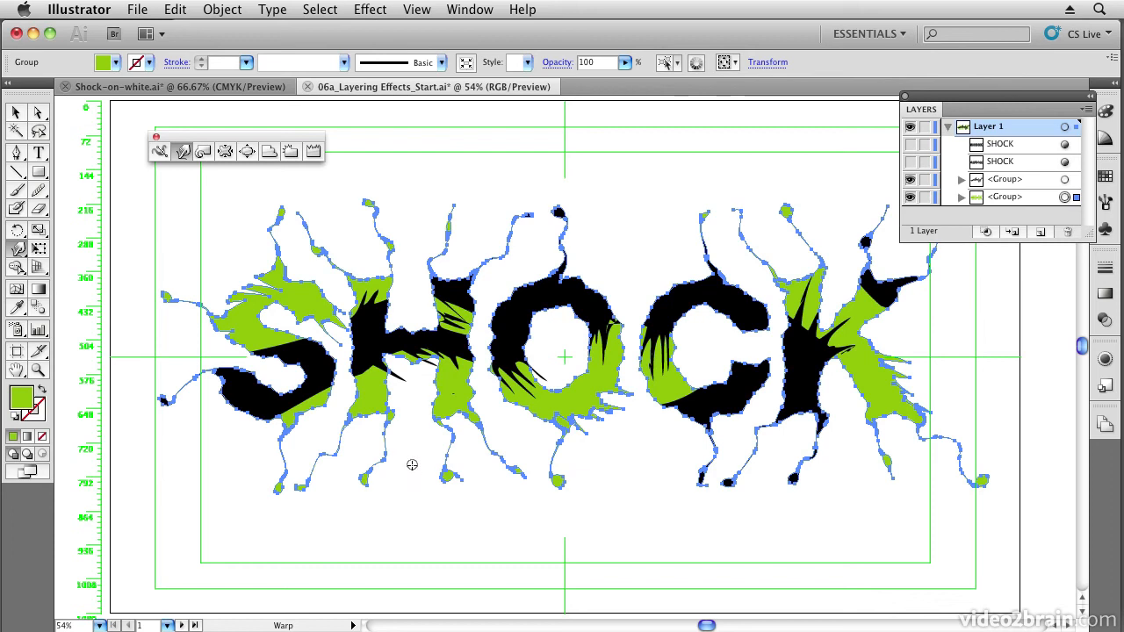
Step: Hide the selection edges, then warp the green at the O's right edge and stretch the green tip of the C's upper tendril
{"action": "key", "text": "super+h"}
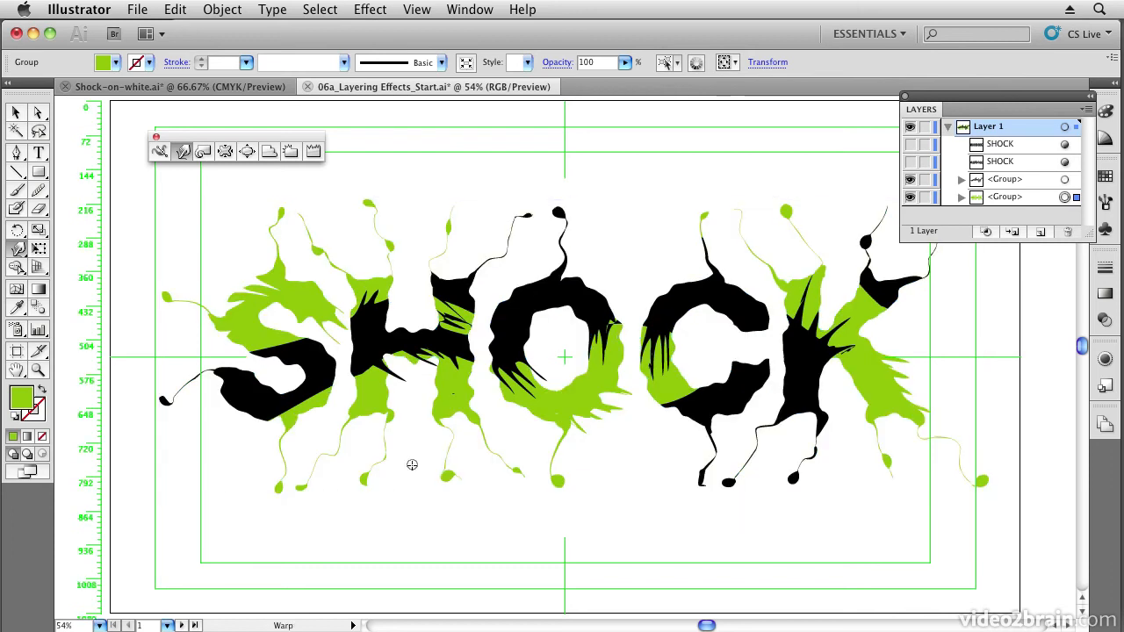
{"action": "left_click_drag", "start_coordinate": [613, 336], "coordinate": [620, 319]}
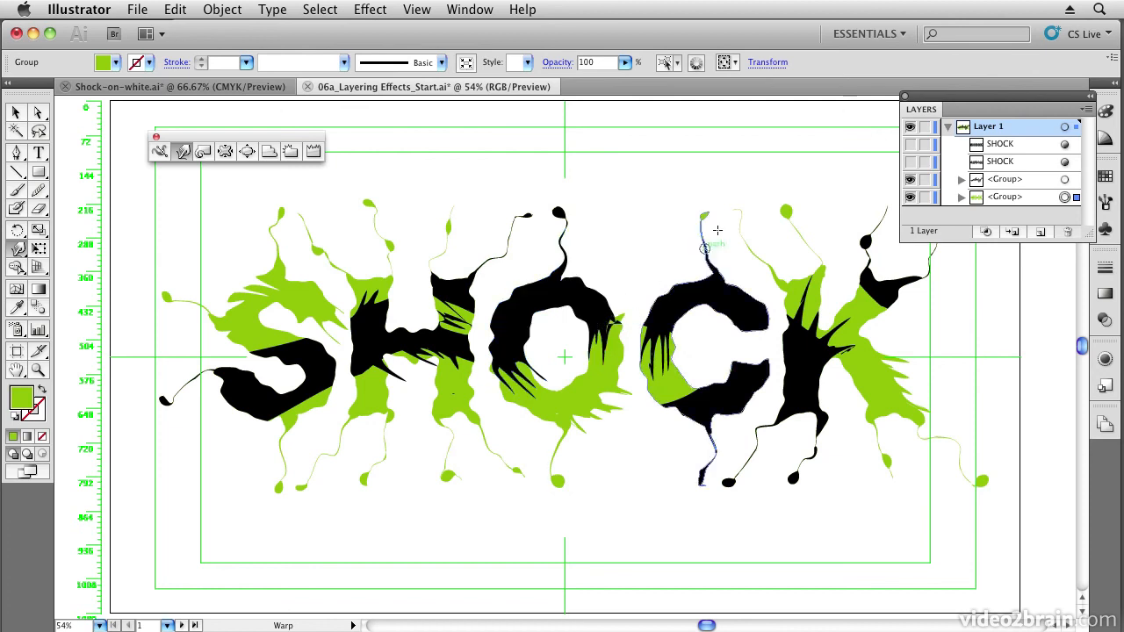
{"action": "left_click_drag", "start_coordinate": [707, 212], "coordinate": [723, 202]}
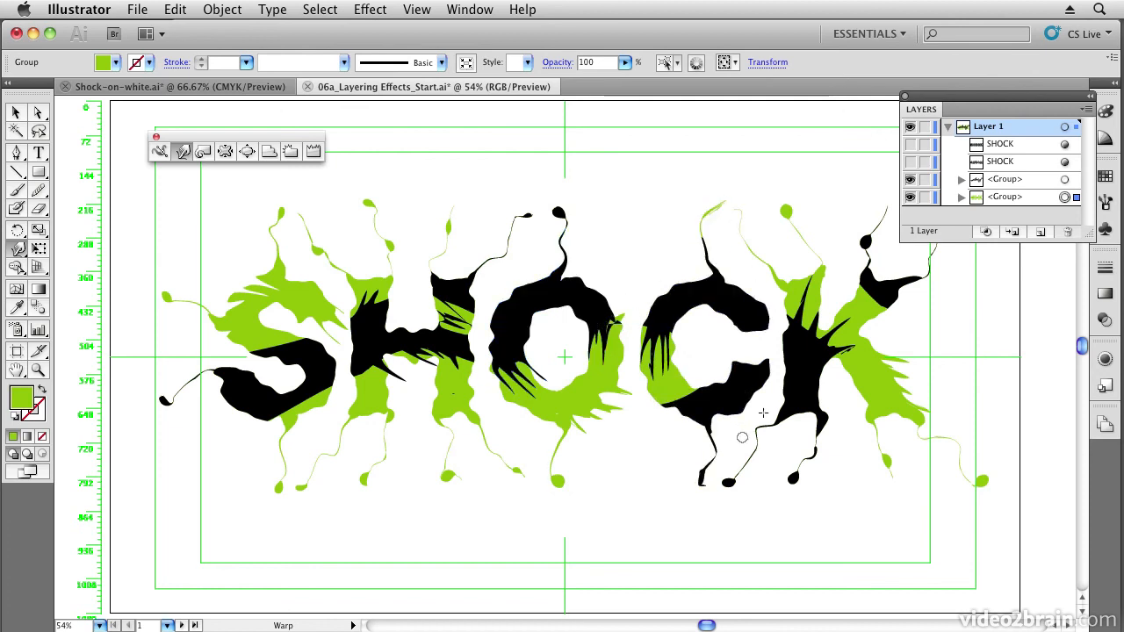